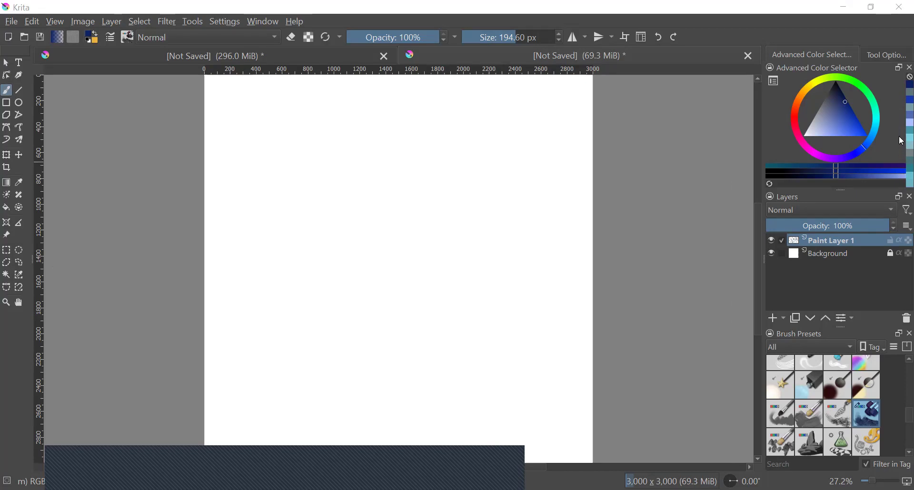
Fill Paint Layer 1 with a light teal from the recent colours
{"action": "left_click", "coordinate": [909, 182]}
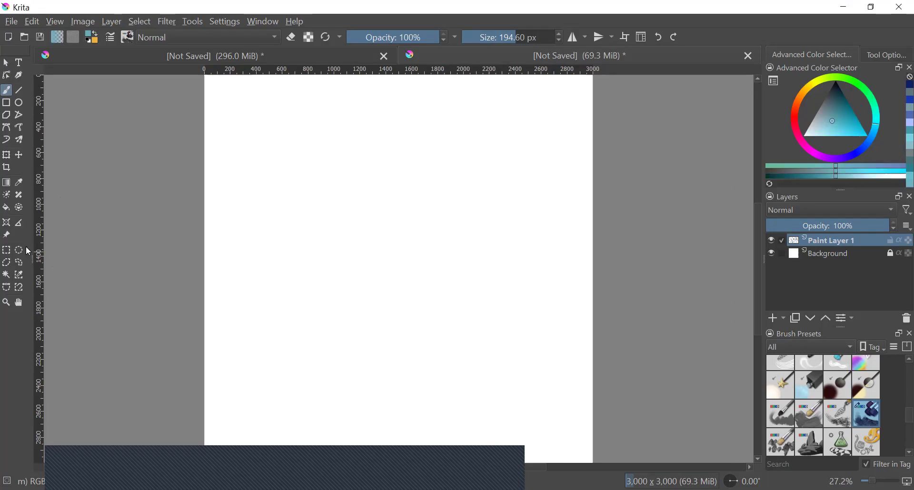
{"action": "left_click", "coordinate": [6, 208]}
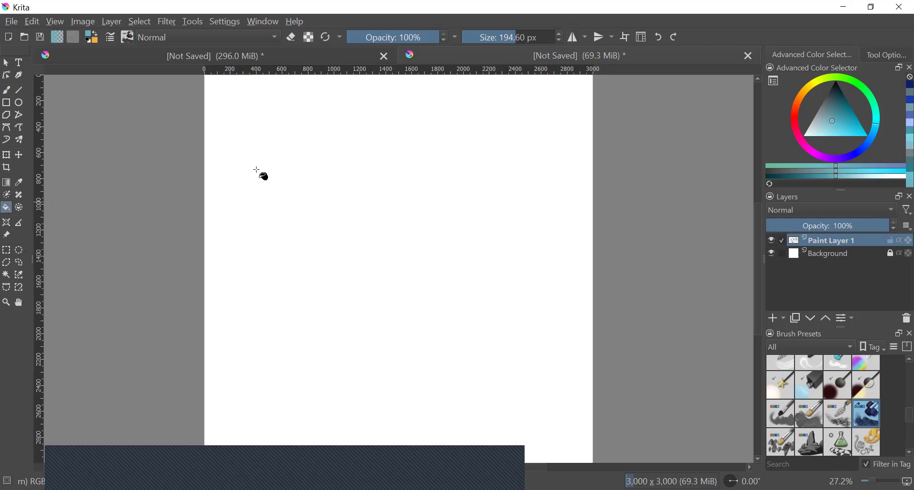
{"action": "left_click", "coordinate": [344, 179]}
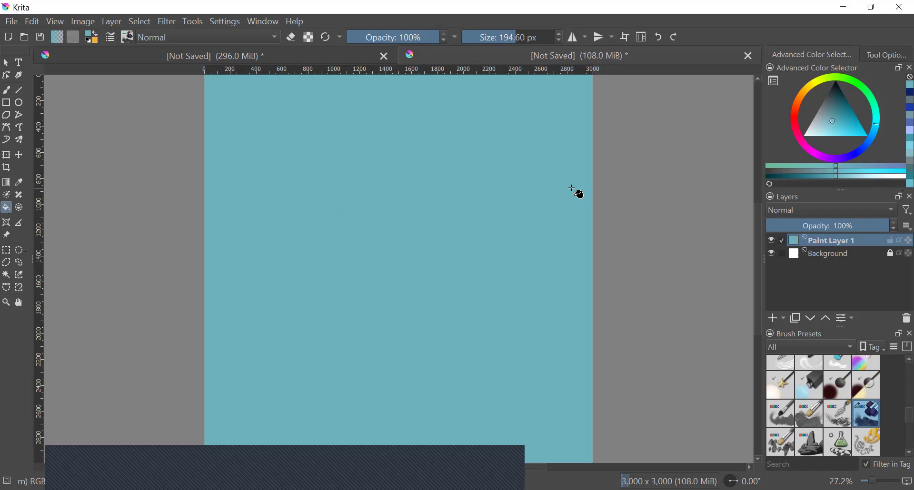
Add a paint layer above the teal fill and paint dark navy waves across the canvas's lower quarter with the water stamp brush
{"action": "left_click", "coordinate": [776, 321]}
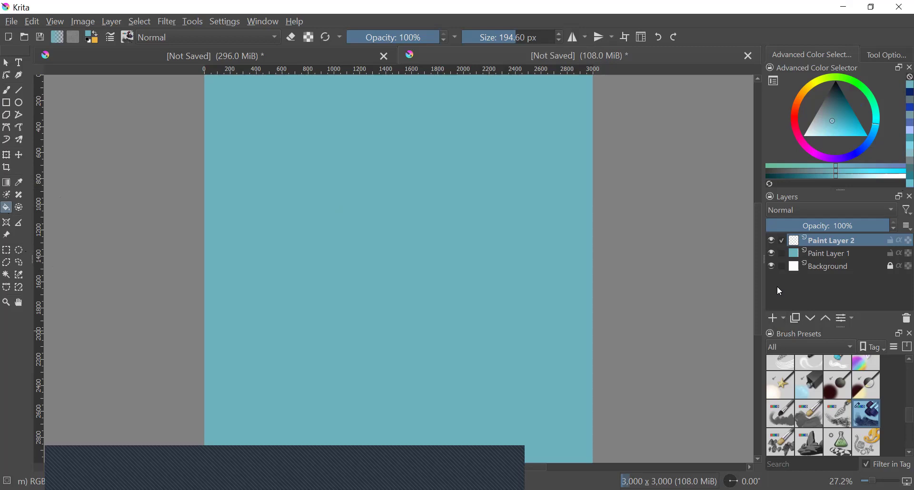
{"action": "left_click", "coordinate": [6, 92]}
{"action": "left_click", "coordinate": [909, 100]}
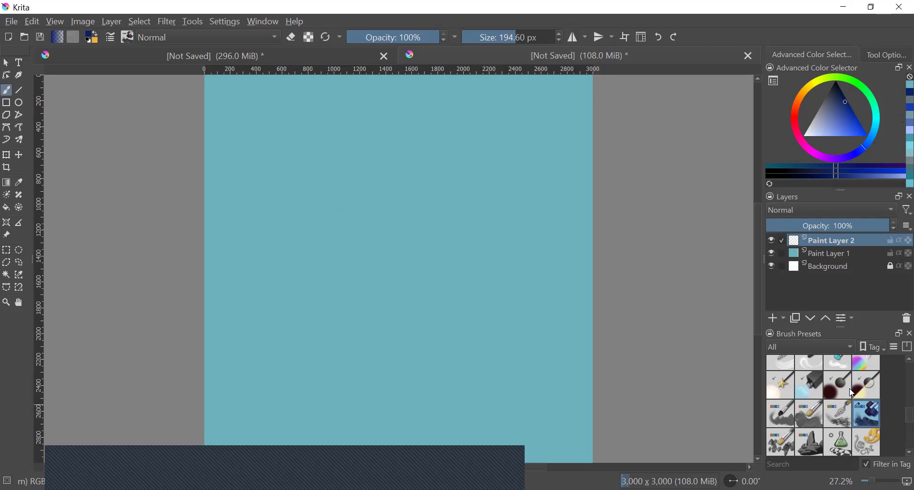
{"action": "scroll", "coordinate": [900, 438], "scroll_direction": "down", "scroll_amount": 5}
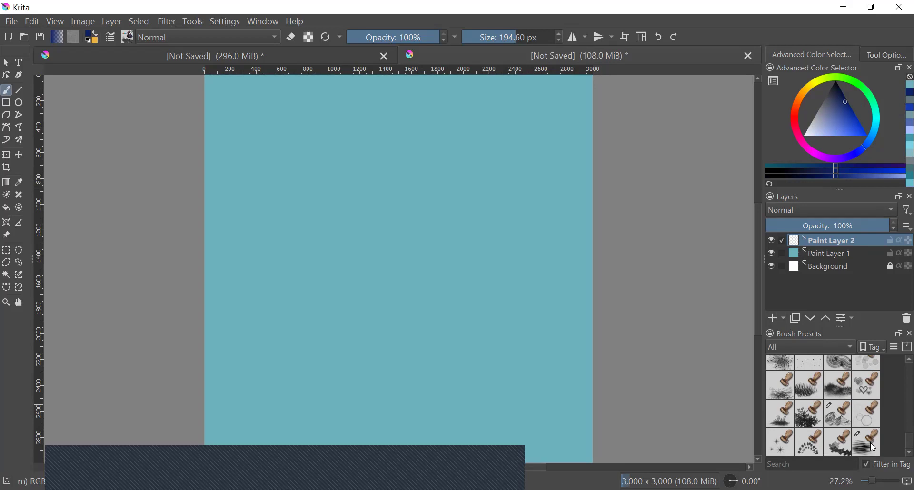
{"action": "left_click", "coordinate": [870, 442]}
{"action": "mouse_move", "coordinate": [234, 400]}
{"action": "left_mouse_down"}
{"action": "mouse_move", "coordinate": [432, 400]}
{"action": "mouse_move", "coordinate": [613, 420]}
{"action": "mouse_move", "coordinate": [537, 438]}
{"action": "mouse_move", "coordinate": [193, 428]}
{"action": "mouse_move", "coordinate": [596, 431]}
{"action": "mouse_move", "coordinate": [619, 427]}
{"action": "mouse_move", "coordinate": [603, 410]}
{"action": "mouse_move", "coordinate": [535, 400]}
{"action": "mouse_move", "coordinate": [233, 388]}
{"action": "mouse_move", "coordinate": [625, 372]}
{"action": "mouse_move", "coordinate": [388, 397]}
{"action": "mouse_move", "coordinate": [190, 374]}
{"action": "mouse_move", "coordinate": [601, 371]}
{"action": "mouse_move", "coordinate": [189, 387]}
{"action": "mouse_move", "coordinate": [167, 401]}
{"action": "mouse_move", "coordinate": [300, 423]}
{"action": "mouse_move", "coordinate": [632, 442]}
{"action": "mouse_move", "coordinate": [554, 434]}
{"action": "mouse_move", "coordinate": [532, 376]}
{"action": "left_mouse_up"}
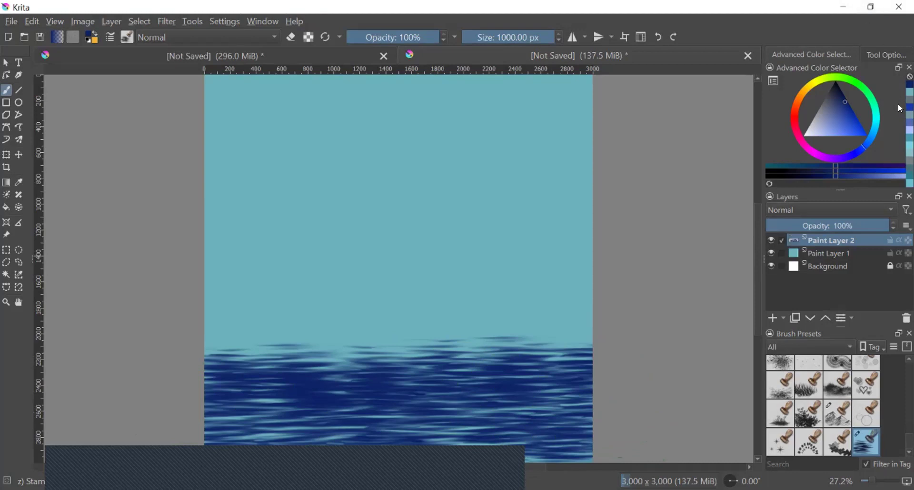
Layer bright blue and lighter periwinkle wave strokes over the navy water
{"action": "left_click", "coordinate": [851, 118]}
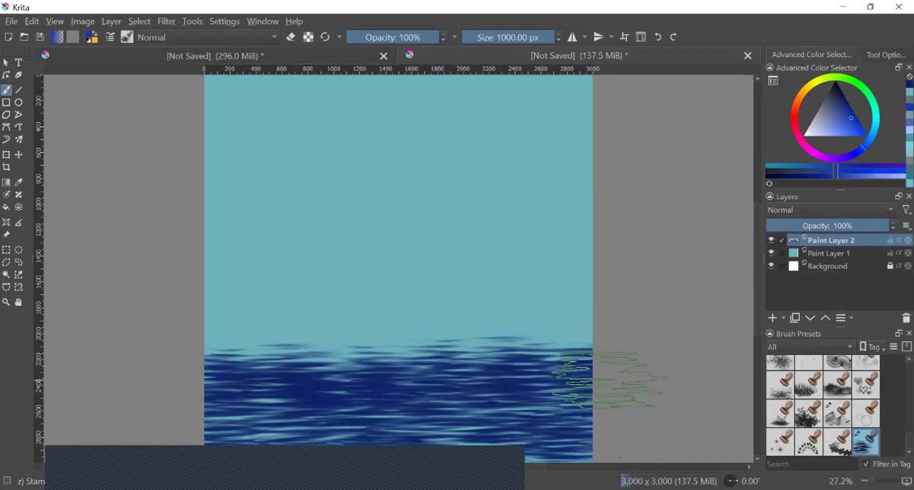
{"action": "mouse_move", "coordinate": [355, 366]}
{"action": "left_mouse_down"}
{"action": "mouse_move", "coordinate": [161, 367]}
{"action": "mouse_move", "coordinate": [448, 378]}
{"action": "mouse_move", "coordinate": [367, 418]}
{"action": "mouse_move", "coordinate": [219, 431]}
{"action": "left_mouse_up"}
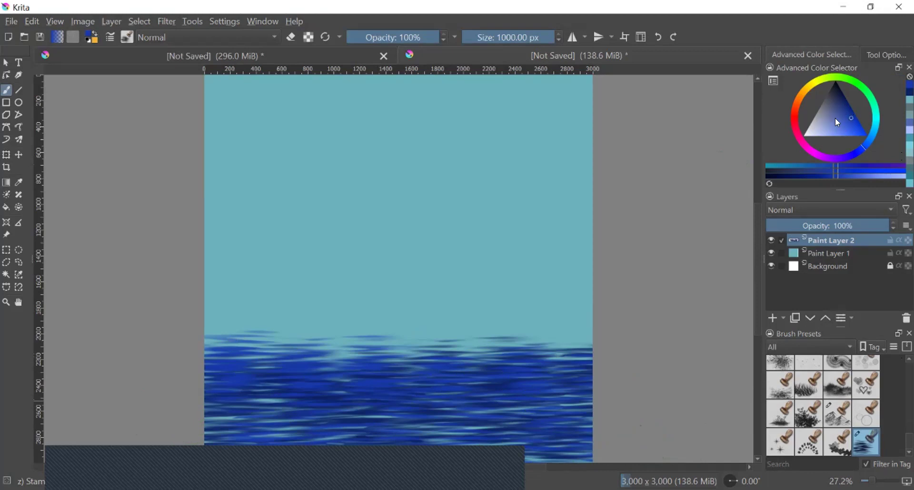
{"action": "left_click_drag", "start_coordinate": [839, 122], "coordinate": [840, 134]}
{"action": "mouse_move", "coordinate": [557, 350]}
{"action": "left_mouse_down"}
{"action": "mouse_move", "coordinate": [562, 364]}
{"action": "mouse_move", "coordinate": [443, 388]}
{"action": "mouse_move", "coordinate": [266, 388]}
{"action": "mouse_move", "coordinate": [462, 396]}
{"action": "left_mouse_up"}
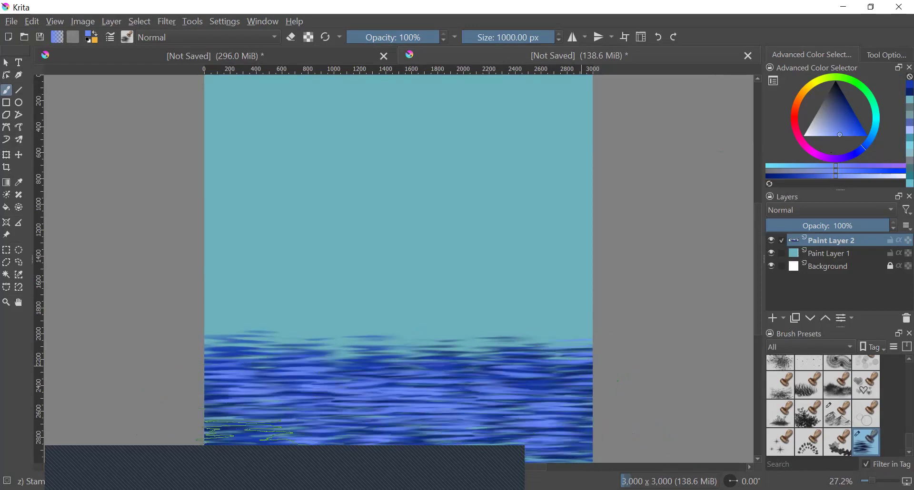
Paint muted grey-blue waves up to the horizon and saturated deep blue waves across the water
{"action": "left_click", "coordinate": [835, 110]}
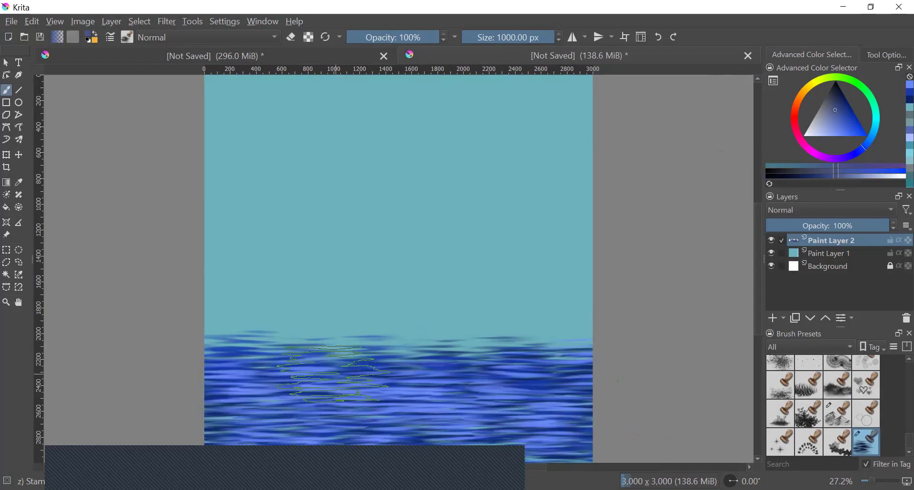
{"action": "left_click_drag", "start_coordinate": [243, 372], "coordinate": [533, 371]}
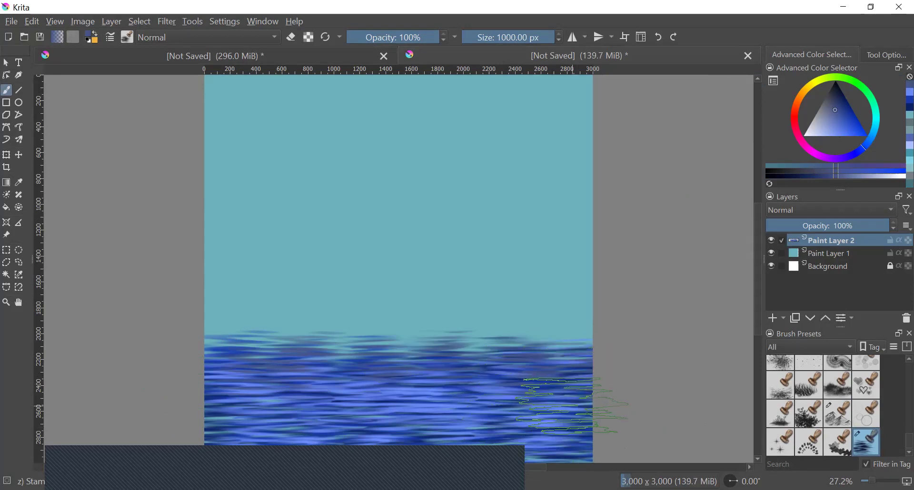
{"action": "mouse_move", "coordinate": [554, 371]}
{"action": "left_mouse_down"}
{"action": "mouse_move", "coordinate": [545, 408]}
{"action": "mouse_move", "coordinate": [502, 432]}
{"action": "mouse_move", "coordinate": [362, 419]}
{"action": "left_mouse_up"}
{"action": "left_click_drag", "start_coordinate": [847, 108], "coordinate": [862, 118]}
{"action": "mouse_move", "coordinate": [457, 387]}
{"action": "left_mouse_down"}
{"action": "mouse_move", "coordinate": [536, 399]}
{"action": "mouse_move", "coordinate": [551, 388]}
{"action": "mouse_move", "coordinate": [466, 408]}
{"action": "mouse_move", "coordinate": [535, 409]}
{"action": "mouse_move", "coordinate": [538, 393]}
{"action": "mouse_move", "coordinate": [519, 381]}
{"action": "mouse_move", "coordinate": [332, 407]}
{"action": "mouse_move", "coordinate": [246, 401]}
{"action": "mouse_move", "coordinate": [444, 441]}
{"action": "mouse_move", "coordinate": [581, 443]}
{"action": "mouse_move", "coordinate": [229, 401]}
{"action": "mouse_move", "coordinate": [220, 368]}
{"action": "mouse_move", "coordinate": [271, 371]}
{"action": "mouse_move", "coordinate": [271, 383]}
{"action": "mouse_move", "coordinate": [394, 449]}
{"action": "mouse_move", "coordinate": [567, 378]}
{"action": "left_mouse_up"}
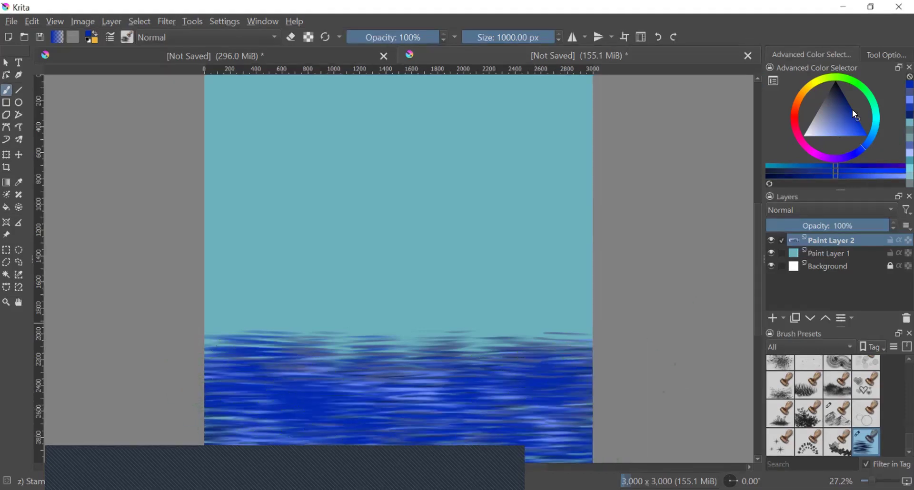
Blend medium blue waves into the water and brighten it with light periwinkle strokes
{"action": "left_click", "coordinate": [840, 117]}
{"action": "mouse_move", "coordinate": [345, 407]}
{"action": "left_mouse_down"}
{"action": "mouse_move", "coordinate": [324, 381]}
{"action": "mouse_move", "coordinate": [259, 382]}
{"action": "mouse_move", "coordinate": [276, 413]}
{"action": "mouse_move", "coordinate": [312, 422]}
{"action": "mouse_move", "coordinate": [414, 397]}
{"action": "mouse_move", "coordinate": [514, 394]}
{"action": "mouse_move", "coordinate": [565, 410]}
{"action": "mouse_move", "coordinate": [573, 429]}
{"action": "mouse_move", "coordinate": [396, 426]}
{"action": "mouse_move", "coordinate": [294, 410]}
{"action": "mouse_move", "coordinate": [252, 385]}
{"action": "mouse_move", "coordinate": [224, 394]}
{"action": "left_mouse_up"}
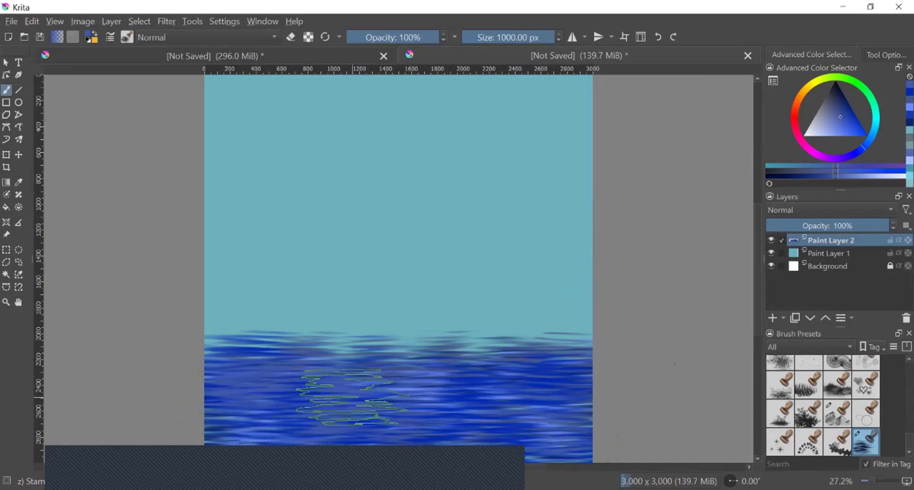
{"action": "left_click", "coordinate": [837, 135]}
{"action": "mouse_move", "coordinate": [348, 468]}
{"action": "left_mouse_down"}
{"action": "mouse_move", "coordinate": [342, 380]}
{"action": "mouse_move", "coordinate": [260, 372]}
{"action": "mouse_move", "coordinate": [241, 388]}
{"action": "mouse_move", "coordinate": [337, 417]}
{"action": "mouse_move", "coordinate": [544, 393]}
{"action": "mouse_move", "coordinate": [583, 375]}
{"action": "mouse_move", "coordinate": [351, 406]}
{"action": "mouse_move", "coordinate": [358, 388]}
{"action": "mouse_move", "coordinate": [446, 374]}
{"action": "mouse_move", "coordinate": [228, 402]}
{"action": "left_mouse_up"}
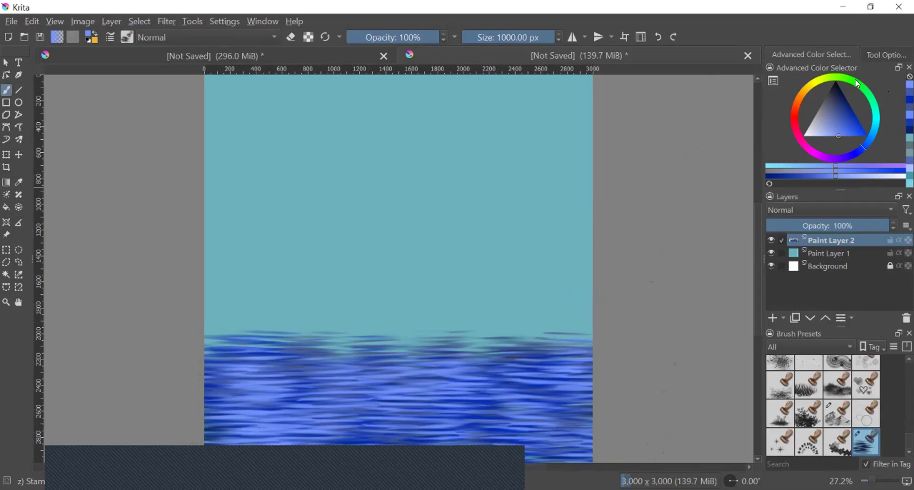
Vary the water with muted blue, dark blue and medium bright blue waves, running the dark strokes along the horizon
{"action": "left_click", "coordinate": [841, 113]}
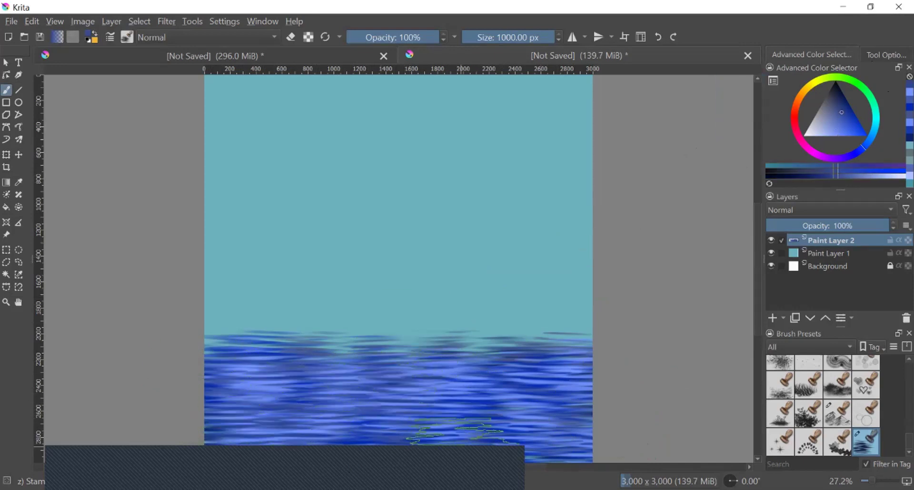
{"action": "mouse_move", "coordinate": [855, 127]}
{"action": "left_mouse_down"}
{"action": "mouse_move", "coordinate": [868, 116]}
{"action": "mouse_move", "coordinate": [875, 121]}
{"action": "mouse_move", "coordinate": [875, 112]}
{"action": "left_mouse_up"}
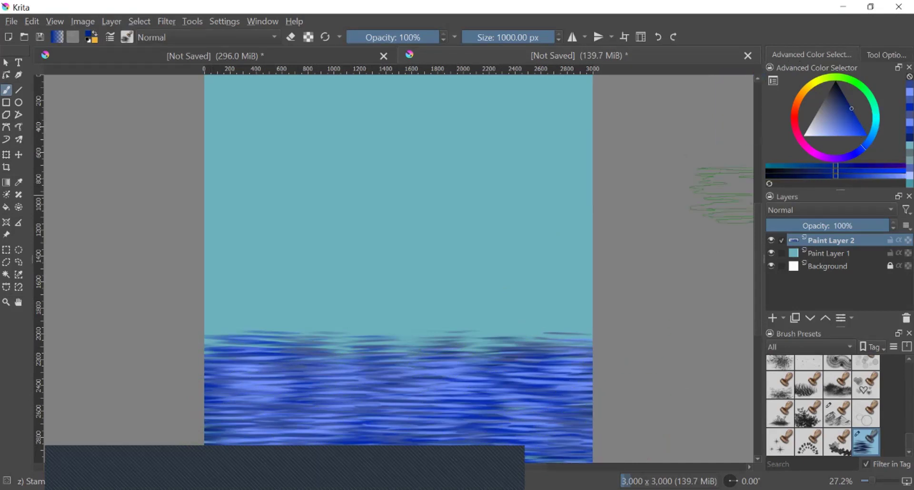
{"action": "mouse_move", "coordinate": [591, 357]}
{"action": "left_mouse_down"}
{"action": "mouse_move", "coordinate": [341, 355]}
{"action": "mouse_move", "coordinate": [224, 364]}
{"action": "left_mouse_up"}
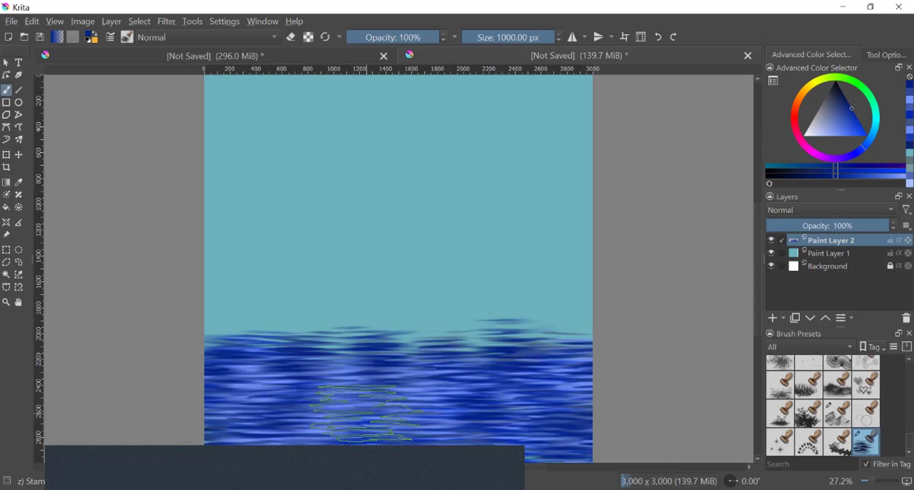
{"action": "left_click", "coordinate": [847, 128]}
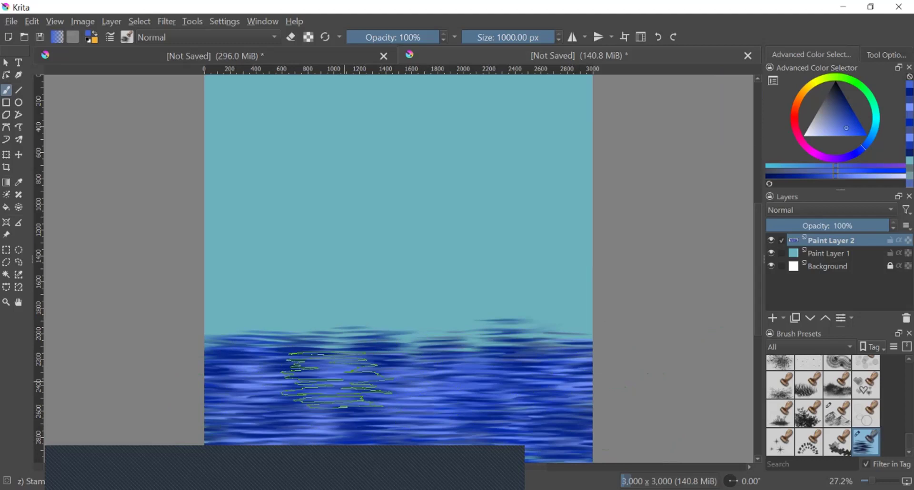
{"action": "mouse_move", "coordinate": [276, 359]}
{"action": "left_mouse_down"}
{"action": "mouse_move", "coordinate": [264, 368]}
{"action": "mouse_move", "coordinate": [343, 414]}
{"action": "mouse_move", "coordinate": [468, 419]}
{"action": "mouse_move", "coordinate": [562, 435]}
{"action": "left_mouse_up"}
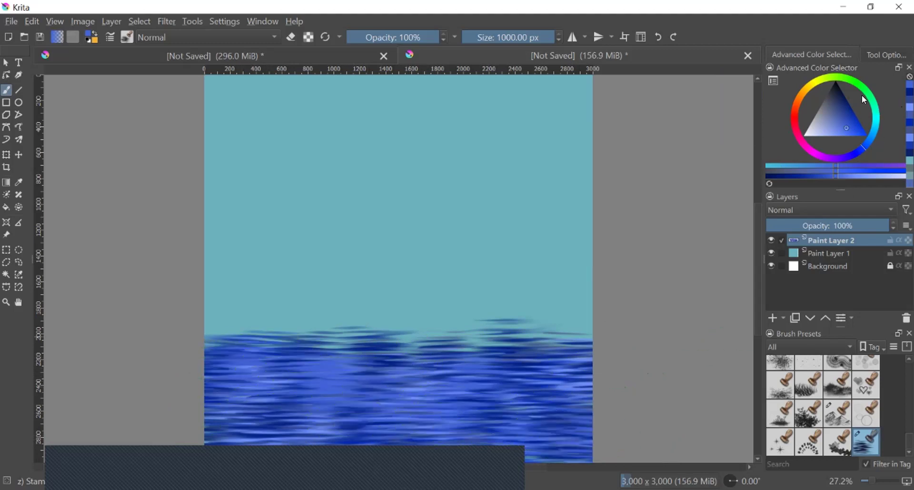
Undo the last wave stroke and repaint the water with darker mid-blue and light periwinkle waves near the canvas's lower edge
{"action": "key", "text": "ctrl+z"}
{"action": "left_click", "coordinate": [850, 115]}
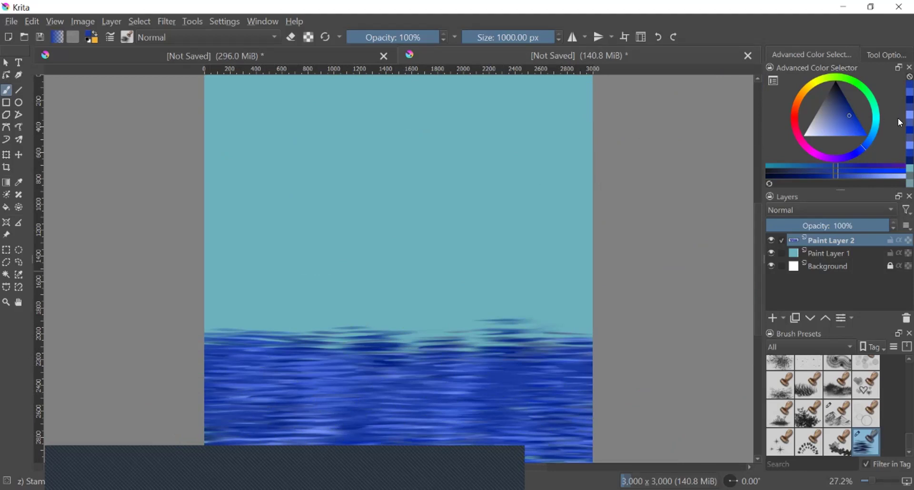
{"action": "left_click", "coordinate": [838, 136]}
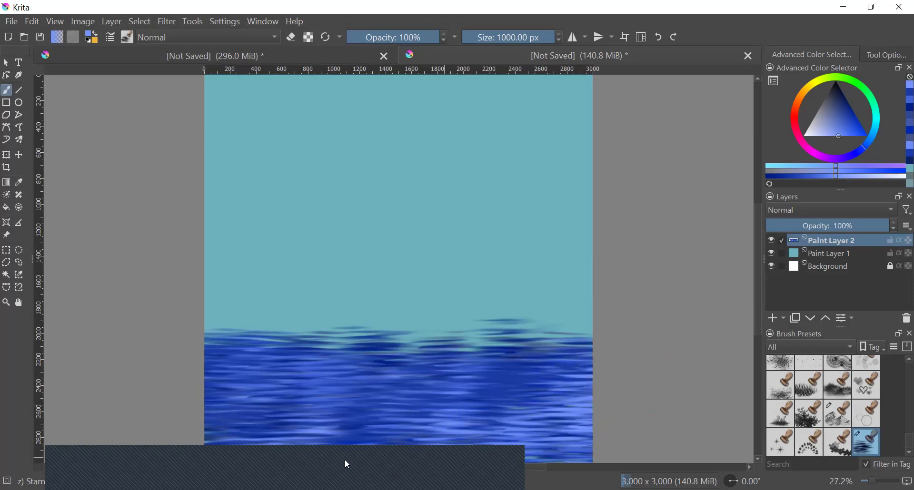
{"action": "left_click", "coordinate": [207, 425]}
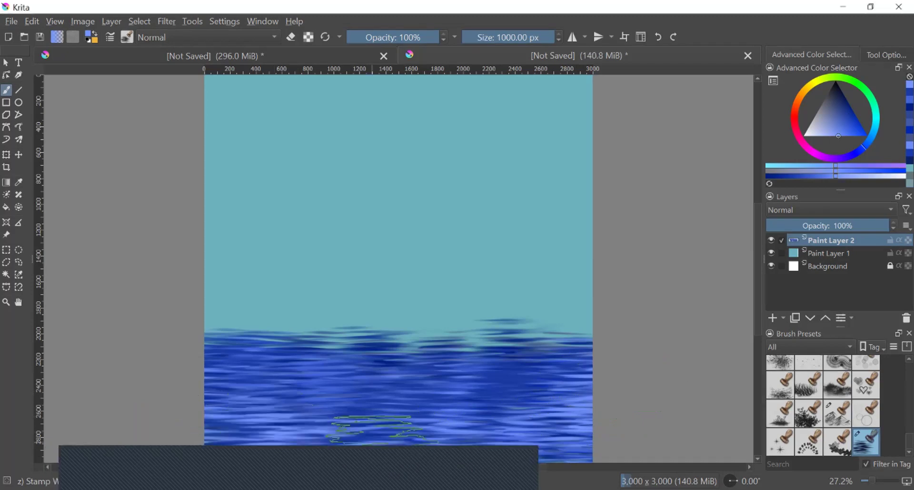
{"action": "key", "text": "ctrl+z"}
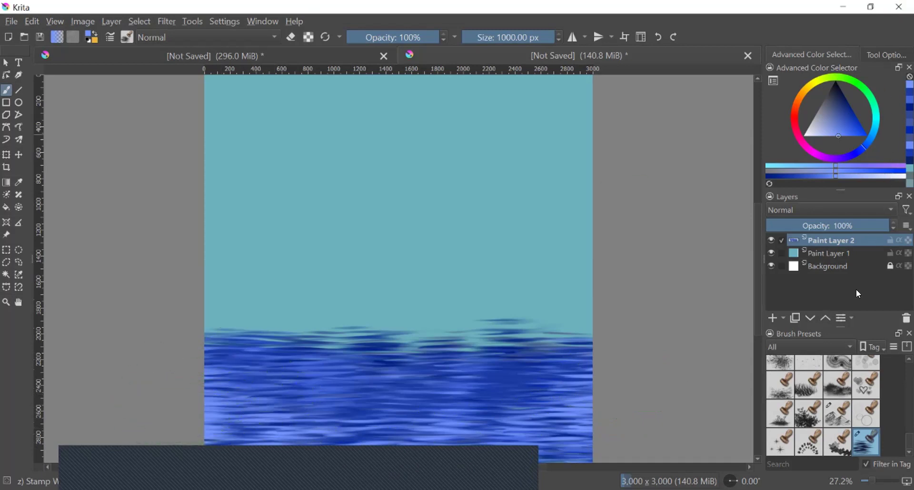
Add a paint layer above the water and set up the Dry Bristles brush at 616.91 px
{"action": "left_click", "coordinate": [773, 319]}
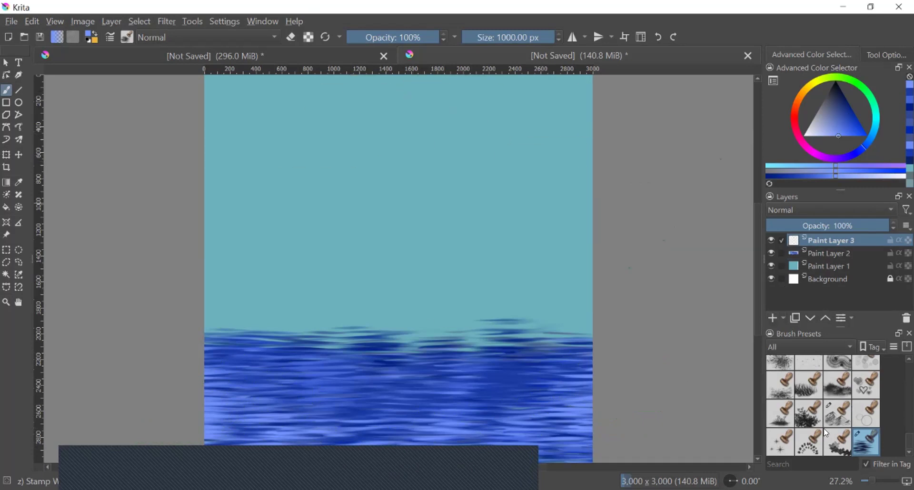
{"action": "scroll", "coordinate": [847, 402], "scroll_direction": "up", "scroll_amount": 4}
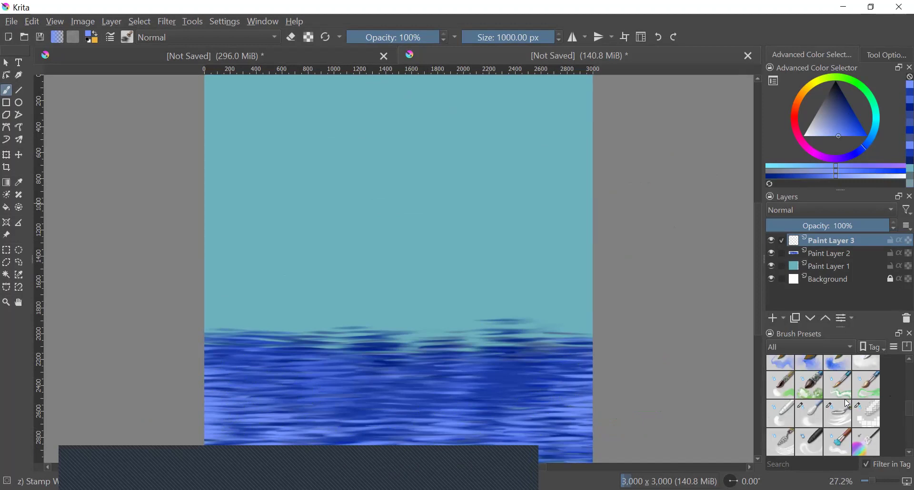
{"action": "scroll", "coordinate": [850, 404], "scroll_direction": "up", "scroll_amount": 2}
{"action": "scroll", "coordinate": [844, 425], "scroll_direction": "down", "scroll_amount": 3}
{"action": "scroll", "coordinate": [852, 402], "scroll_direction": "up", "scroll_amount": 3}
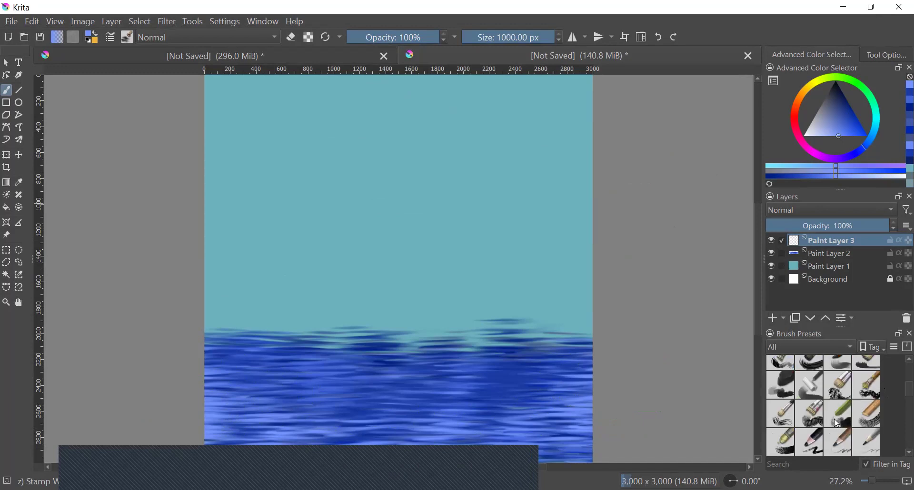
{"action": "scroll", "coordinate": [833, 431], "scroll_direction": "down", "scroll_amount": 4}
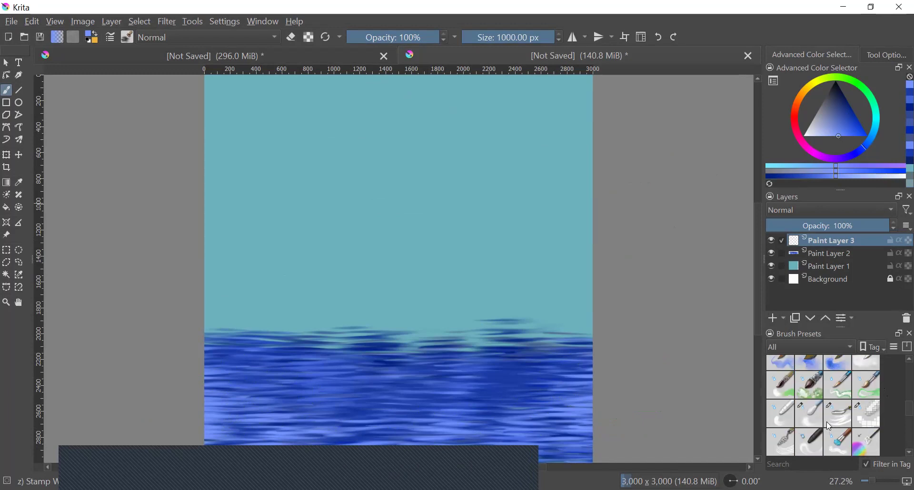
{"action": "scroll", "coordinate": [832, 425], "scroll_direction": "up", "scroll_amount": 5}
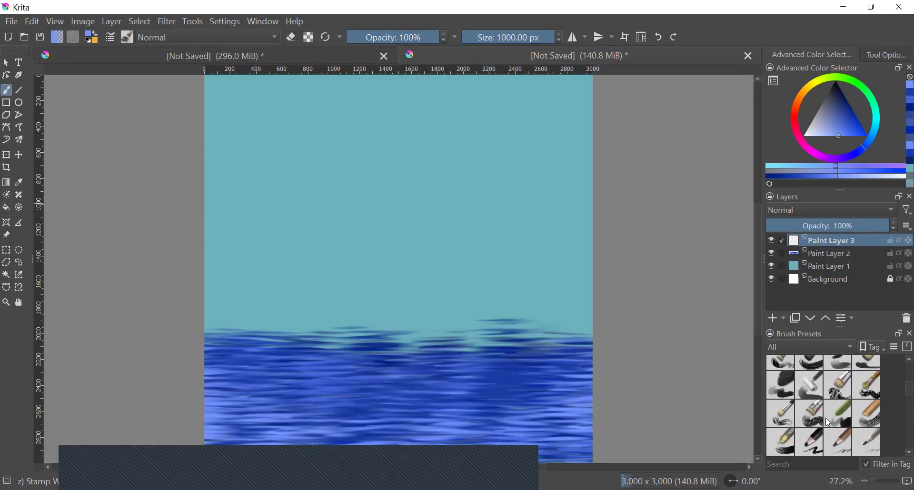
{"action": "scroll", "coordinate": [825, 423], "scroll_direction": "down", "scroll_amount": 2}
{"action": "left_click", "coordinate": [841, 391]}
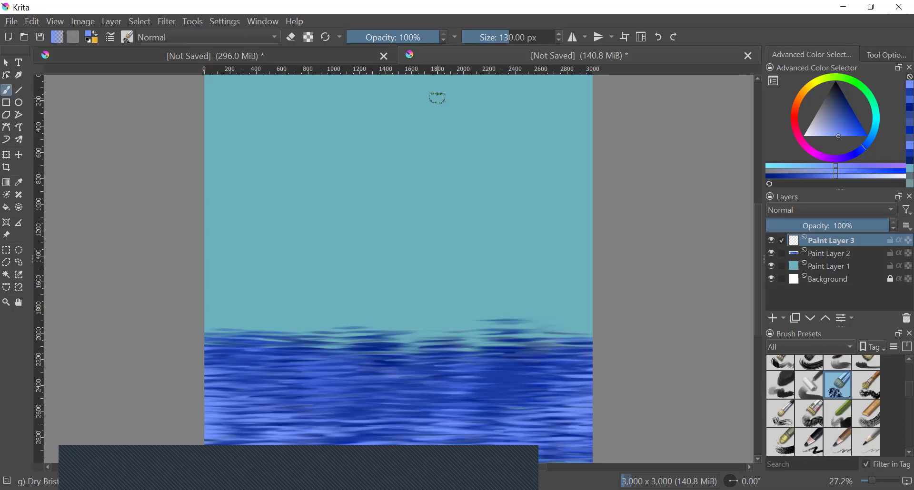
{"action": "left_click_drag", "start_coordinate": [523, 37], "coordinate": [541, 37]}
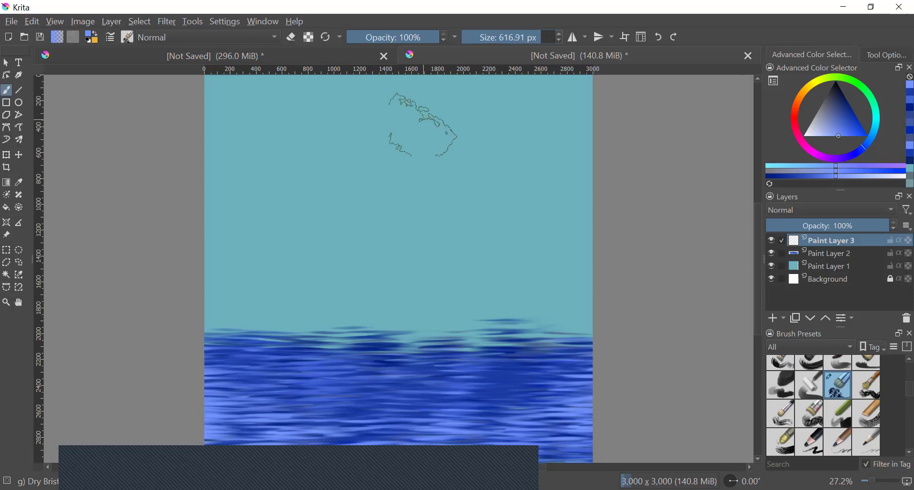
{"action": "left_click", "coordinate": [537, 109]}
{"action": "left_click", "coordinate": [529, 102]}
{"action": "left_click", "coordinate": [510, 99]}
{"action": "left_click", "coordinate": [402, 93]}
{"action": "left_click", "coordinate": [393, 97]}
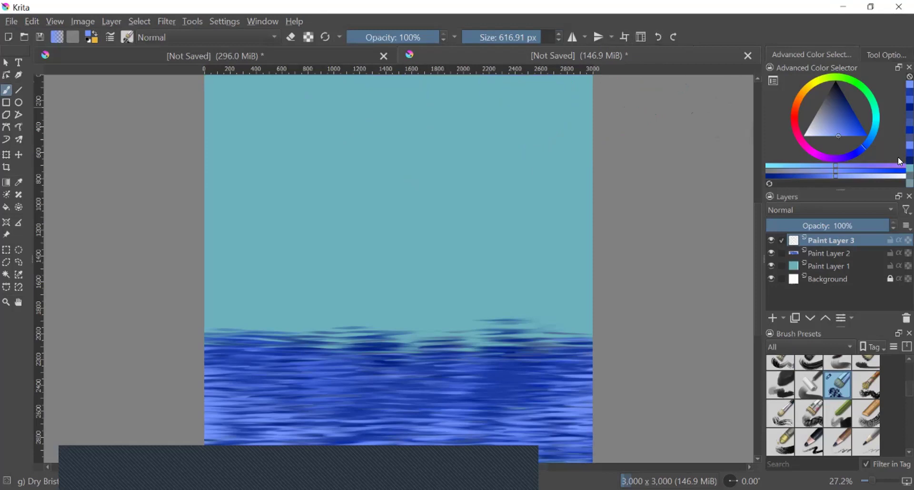
Paint textured cyan-blue strokes over the whole sky down to the horizon on Paint Layer 3, and hide that layer
{"action": "left_click", "coordinate": [876, 132]}
{"action": "left_click", "coordinate": [877, 133]}
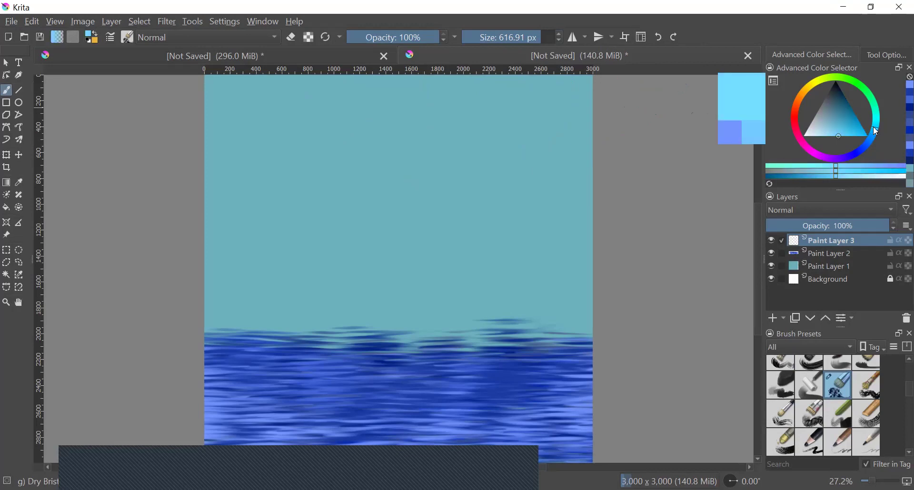
{"action": "left_click_drag", "start_coordinate": [843, 136], "coordinate": [873, 125]}
{"action": "left_click_drag", "start_coordinate": [561, 95], "coordinate": [564, 103]}
{"action": "left_click", "coordinate": [470, 101]}
{"action": "left_click", "coordinate": [403, 98]}
{"action": "mouse_move", "coordinate": [380, 107]}
{"action": "left_mouse_down"}
{"action": "mouse_move", "coordinate": [243, 126]}
{"action": "mouse_move", "coordinate": [215, 112]}
{"action": "mouse_move", "coordinate": [228, 198]}
{"action": "mouse_move", "coordinate": [299, 183]}
{"action": "mouse_move", "coordinate": [233, 204]}
{"action": "mouse_move", "coordinate": [378, 286]}
{"action": "mouse_move", "coordinate": [347, 163]}
{"action": "mouse_move", "coordinate": [346, 257]}
{"action": "mouse_move", "coordinate": [333, 200]}
{"action": "mouse_move", "coordinate": [490, 148]}
{"action": "mouse_move", "coordinate": [428, 162]}
{"action": "mouse_move", "coordinate": [609, 197]}
{"action": "mouse_move", "coordinate": [476, 285]}
{"action": "mouse_move", "coordinate": [561, 157]}
{"action": "mouse_move", "coordinate": [476, 200]}
{"action": "mouse_move", "coordinate": [519, 224]}
{"action": "left_mouse_up"}
{"action": "mouse_move", "coordinate": [262, 264]}
{"action": "left_mouse_down"}
{"action": "mouse_move", "coordinate": [180, 228]}
{"action": "mouse_move", "coordinate": [266, 207]}
{"action": "mouse_move", "coordinate": [223, 296]}
{"action": "mouse_move", "coordinate": [401, 279]}
{"action": "mouse_move", "coordinate": [360, 295]}
{"action": "mouse_move", "coordinate": [337, 292]}
{"action": "mouse_move", "coordinate": [466, 284]}
{"action": "mouse_move", "coordinate": [489, 297]}
{"action": "mouse_move", "coordinate": [600, 291]}
{"action": "left_mouse_up"}
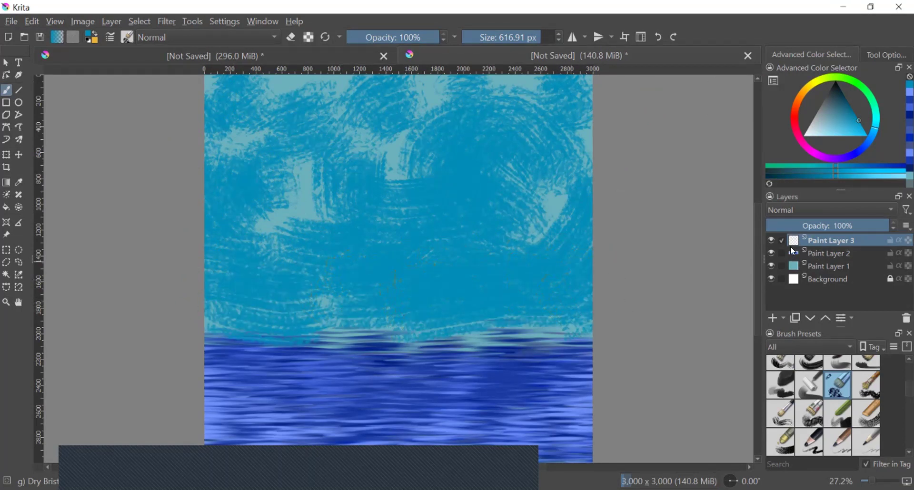
{"action": "left_click", "coordinate": [770, 240]}
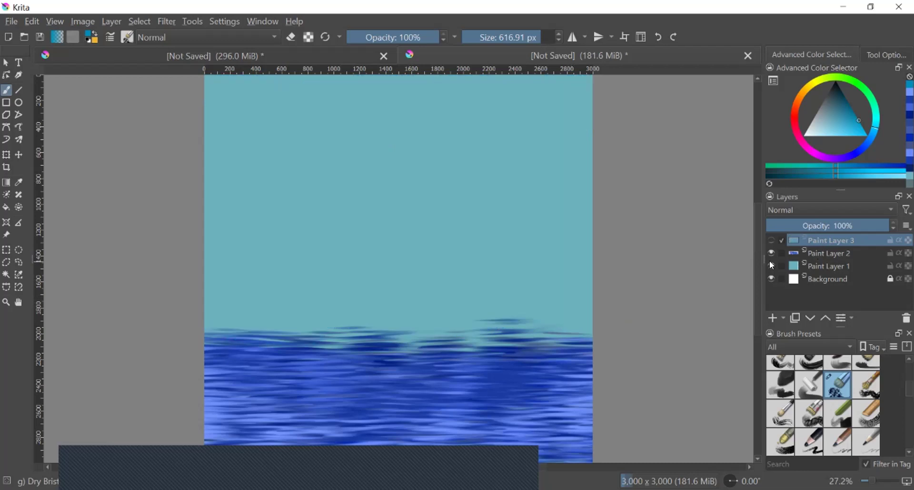
Show Paint Layer 3, move it directly below Paint Layer 2, and fill in more cyan-blue sky above the horizon
{"action": "left_click", "coordinate": [770, 240]}
{"action": "left_click", "coordinate": [815, 266], "text": "shift"}
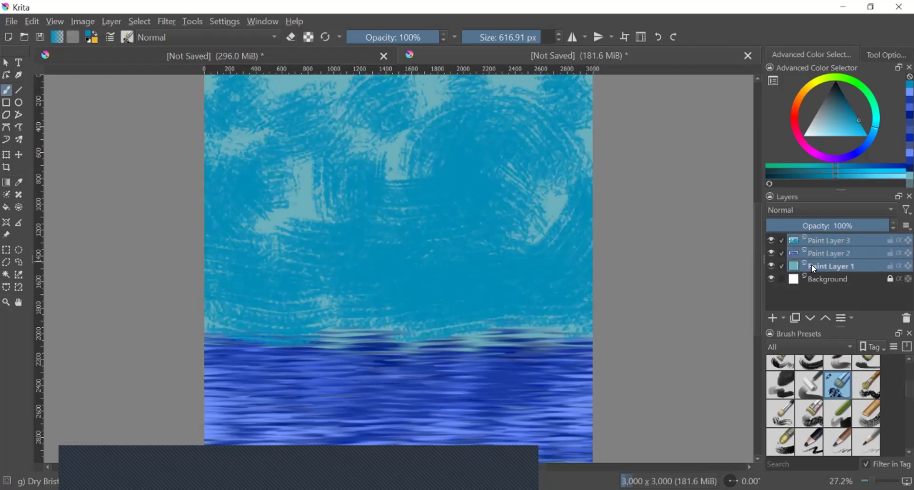
{"action": "left_click", "coordinate": [831, 240]}
{"action": "key", "text": "ctrl+Page_Down"}
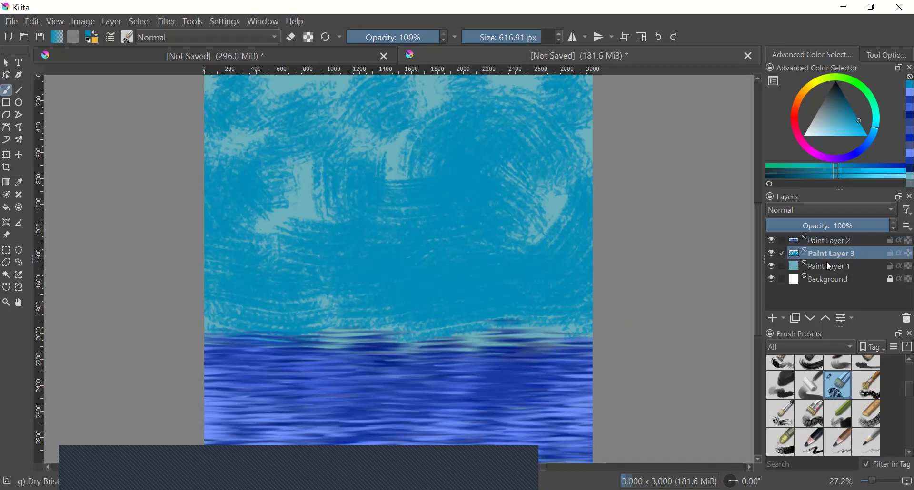
{"action": "mouse_move", "coordinate": [578, 321]}
{"action": "left_mouse_down"}
{"action": "mouse_move", "coordinate": [388, 293]}
{"action": "mouse_move", "coordinate": [385, 301]}
{"action": "mouse_move", "coordinate": [176, 300]}
{"action": "mouse_move", "coordinate": [220, 324]}
{"action": "mouse_move", "coordinate": [362, 309]}
{"action": "mouse_move", "coordinate": [504, 324]}
{"action": "left_mouse_up"}
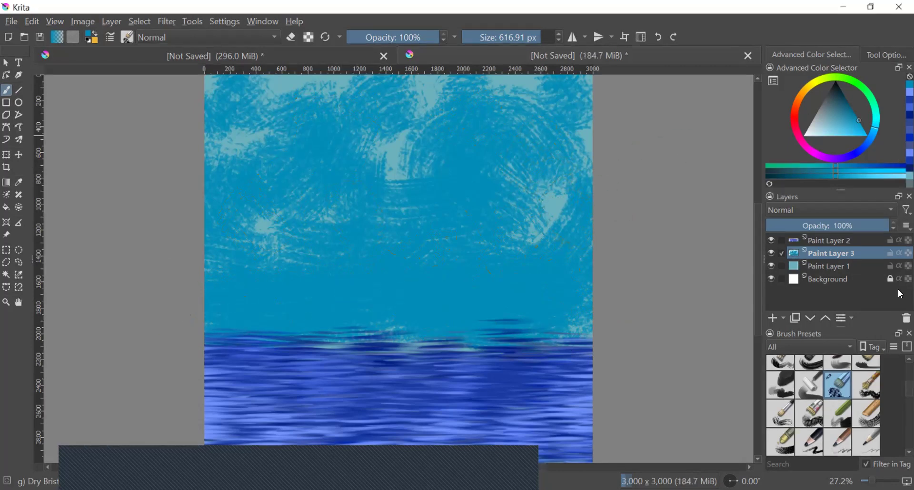
Add a paint layer above Paint Layer 3 and set up the thick-textured m) RGBA brush at 820.22 px
{"action": "left_click", "coordinate": [769, 319]}
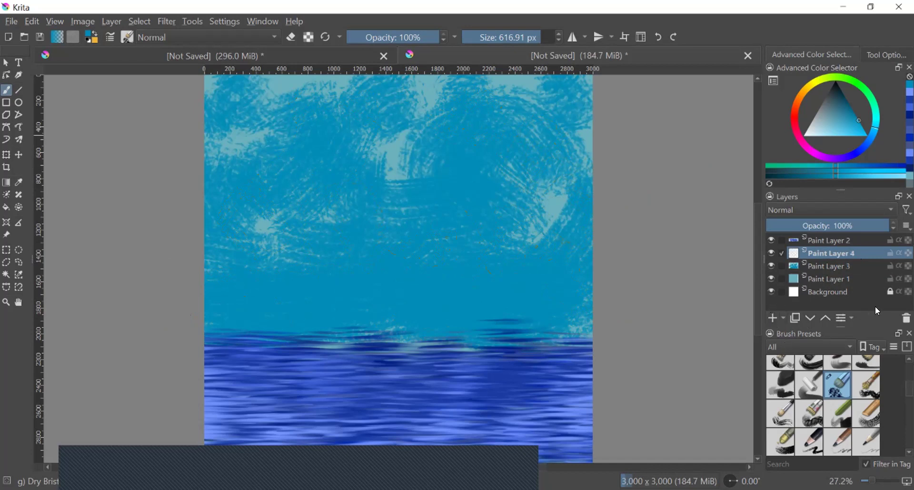
{"action": "scroll", "coordinate": [872, 429], "scroll_direction": "down", "scroll_amount": 3}
{"action": "scroll", "coordinate": [876, 425], "scroll_direction": "down", "scroll_amount": 5}
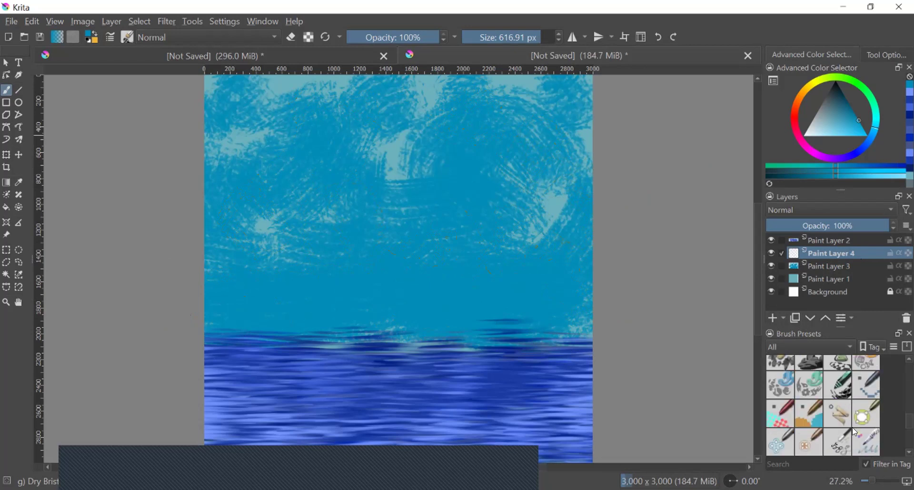
{"action": "scroll", "coordinate": [854, 431], "scroll_direction": "down", "scroll_amount": 3}
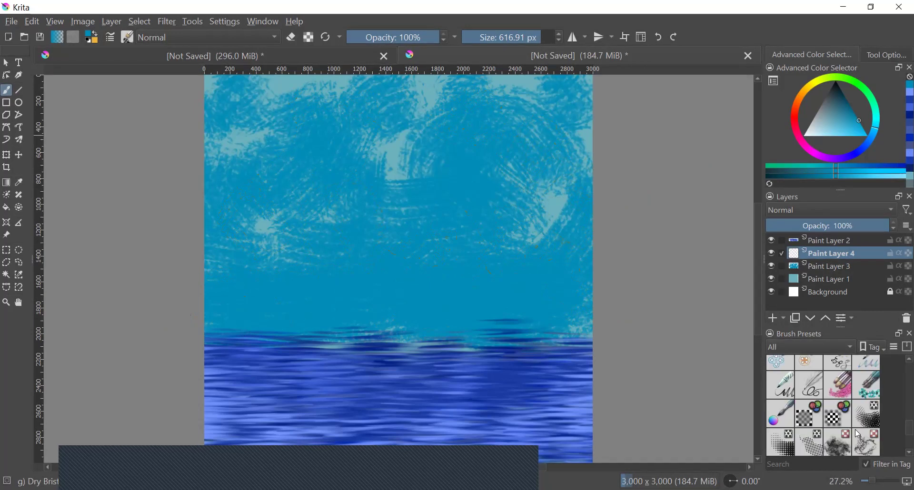
{"action": "scroll", "coordinate": [855, 431], "scroll_direction": "down", "scroll_amount": 3}
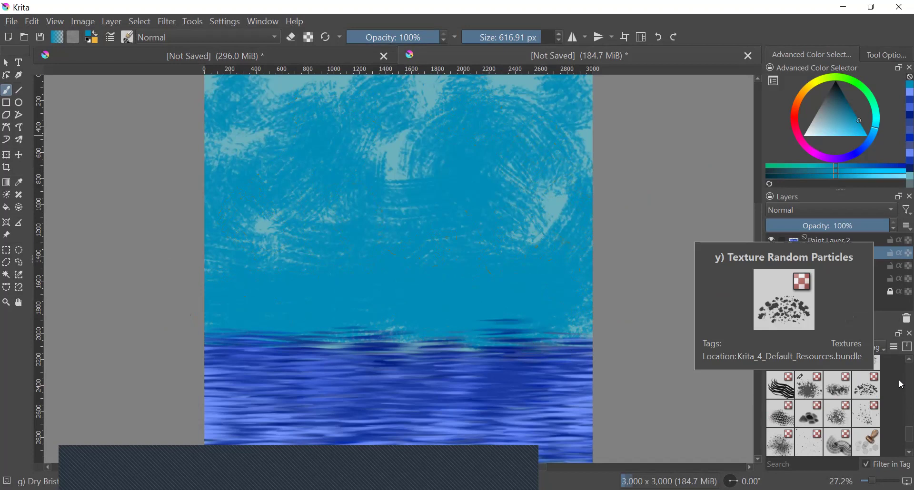
{"action": "scroll", "coordinate": [807, 397], "scroll_direction": "up", "scroll_amount": 3}
{"action": "scroll", "coordinate": [816, 395], "scroll_direction": "up", "scroll_amount": 3}
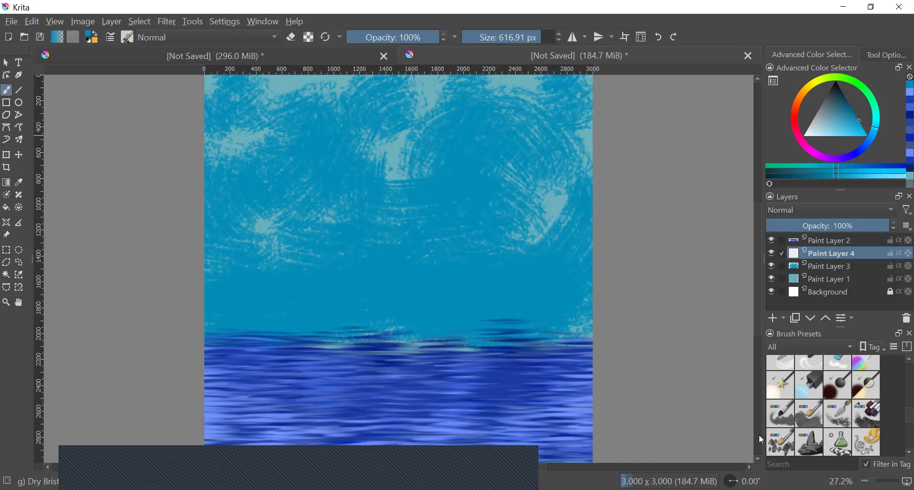
{"action": "left_click", "coordinate": [785, 444]}
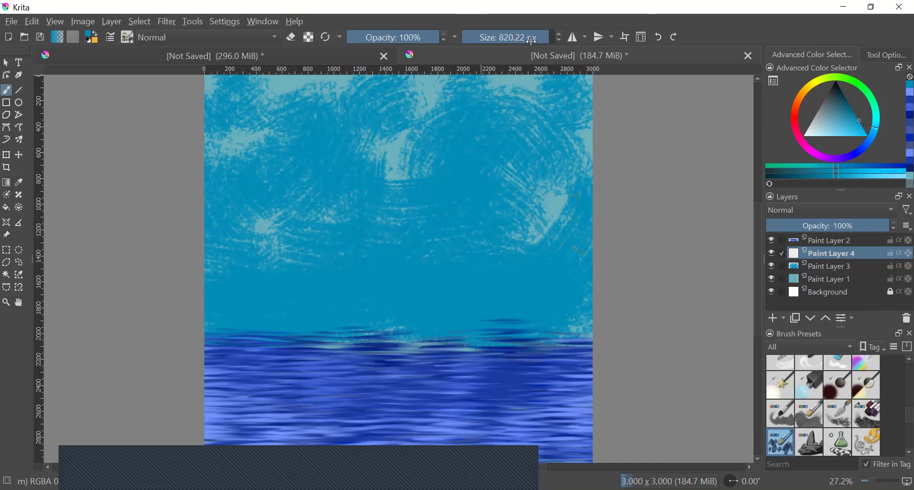
Cover most of the sky on Paint Layer 4 with thick, darker teal strokes in varied directions
{"action": "left_click_drag", "start_coordinate": [852, 111], "coordinate": [850, 107]}
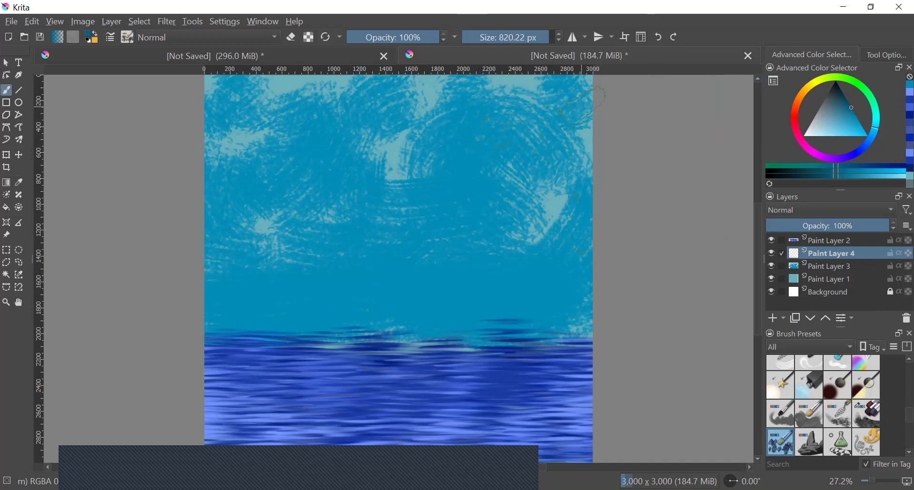
{"action": "mouse_move", "coordinate": [572, 118]}
{"action": "left_mouse_down"}
{"action": "mouse_move", "coordinate": [547, 107]}
{"action": "mouse_move", "coordinate": [248, 111]}
{"action": "mouse_move", "coordinate": [223, 200]}
{"action": "mouse_move", "coordinate": [257, 238]}
{"action": "mouse_move", "coordinate": [315, 214]}
{"action": "mouse_move", "coordinate": [478, 216]}
{"action": "mouse_move", "coordinate": [418, 119]}
{"action": "mouse_move", "coordinate": [504, 114]}
{"action": "mouse_move", "coordinate": [566, 200]}
{"action": "mouse_move", "coordinate": [409, 310]}
{"action": "mouse_move", "coordinate": [257, 271]}
{"action": "mouse_move", "coordinate": [290, 278]}
{"action": "left_mouse_up"}
{"action": "mouse_move", "coordinate": [476, 290]}
{"action": "left_mouse_down"}
{"action": "mouse_move", "coordinate": [599, 238]}
{"action": "mouse_move", "coordinate": [552, 121]}
{"action": "mouse_move", "coordinate": [474, 85]}
{"action": "mouse_move", "coordinate": [368, 122]}
{"action": "mouse_move", "coordinate": [451, 252]}
{"action": "mouse_move", "coordinate": [462, 165]}
{"action": "mouse_move", "coordinate": [365, 176]}
{"action": "mouse_move", "coordinate": [346, 190]}
{"action": "mouse_move", "coordinate": [343, 241]}
{"action": "mouse_move", "coordinate": [340, 156]}
{"action": "mouse_move", "coordinate": [295, 128]}
{"action": "mouse_move", "coordinate": [230, 213]}
{"action": "mouse_move", "coordinate": [236, 267]}
{"action": "mouse_move", "coordinate": [297, 280]}
{"action": "mouse_move", "coordinate": [538, 198]}
{"action": "mouse_move", "coordinate": [504, 289]}
{"action": "mouse_move", "coordinate": [543, 300]}
{"action": "left_mouse_up"}
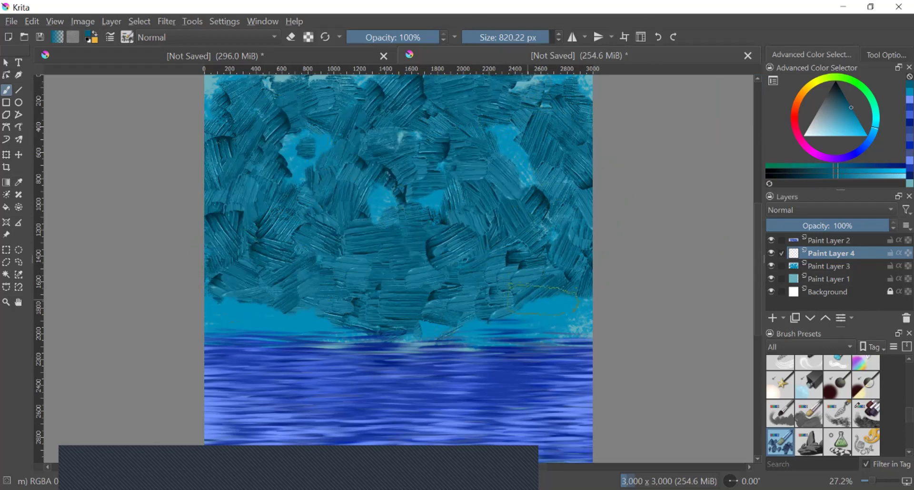
Set the brush to 296.30 px with a lighter teal, try a spiral stroke over the sky, and undo it
{"action": "left_click", "coordinate": [524, 34]}
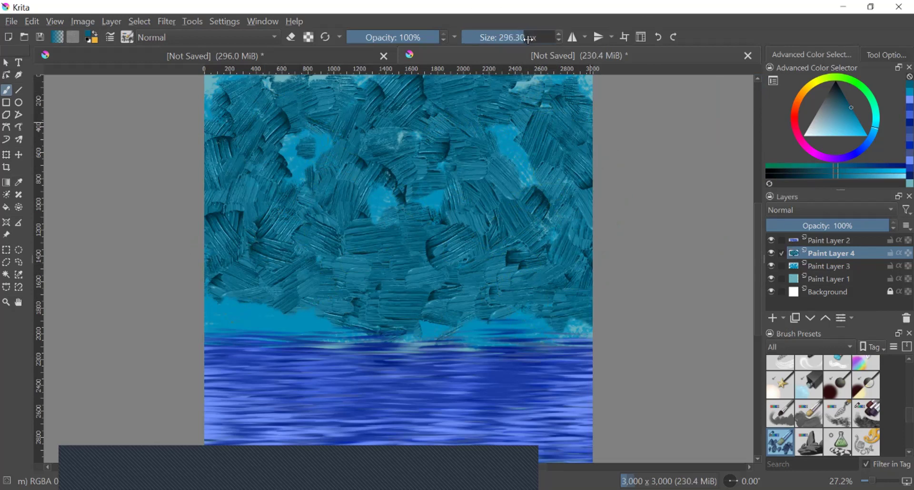
{"action": "left_click", "coordinate": [846, 113]}
{"action": "mouse_move", "coordinate": [528, 83]}
{"action": "left_mouse_down"}
{"action": "mouse_move", "coordinate": [355, 135]}
{"action": "mouse_move", "coordinate": [298, 229]}
{"action": "mouse_move", "coordinate": [448, 271]}
{"action": "mouse_move", "coordinate": [472, 169]}
{"action": "mouse_move", "coordinate": [409, 184]}
{"action": "mouse_move", "coordinate": [425, 182]}
{"action": "left_mouse_up"}
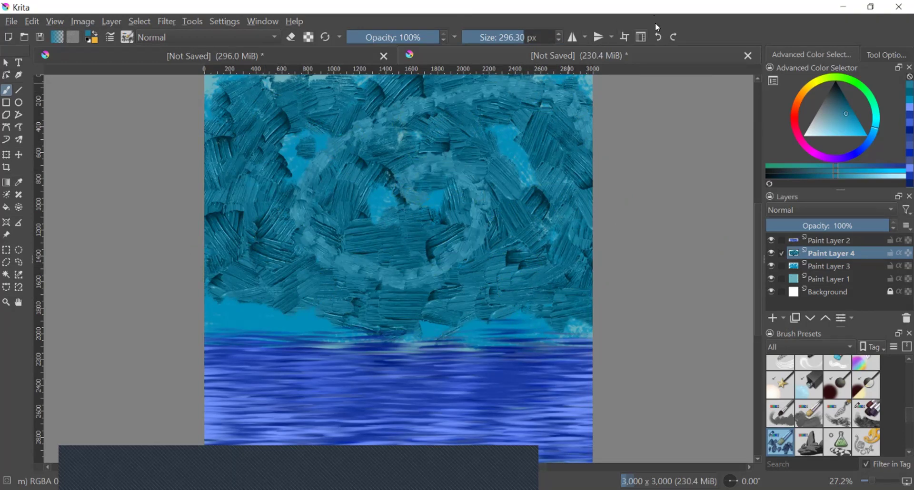
{"action": "left_click", "coordinate": [659, 37]}
Paint lighter teal swirls and bands across the sky on Paint Layer 4, down to just above the horizon
{"action": "mouse_move", "coordinate": [590, 285]}
{"action": "left_mouse_down"}
{"action": "mouse_move", "coordinate": [515, 243]}
{"action": "mouse_move", "coordinate": [522, 215]}
{"action": "mouse_move", "coordinate": [510, 159]}
{"action": "mouse_move", "coordinate": [474, 108]}
{"action": "mouse_move", "coordinate": [384, 84]}
{"action": "mouse_move", "coordinate": [231, 96]}
{"action": "mouse_move", "coordinate": [197, 173]}
{"action": "mouse_move", "coordinate": [270, 213]}
{"action": "mouse_move", "coordinate": [372, 207]}
{"action": "mouse_move", "coordinate": [357, 127]}
{"action": "mouse_move", "coordinate": [273, 170]}
{"action": "mouse_move", "coordinate": [294, 177]}
{"action": "mouse_move", "coordinate": [361, 104]}
{"action": "mouse_move", "coordinate": [381, 270]}
{"action": "mouse_move", "coordinate": [204, 276]}
{"action": "left_mouse_up"}
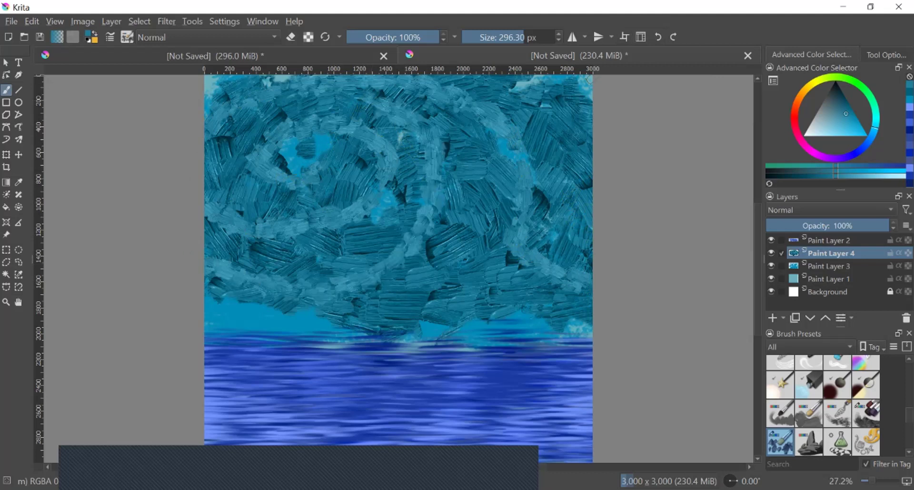
{"action": "mouse_move", "coordinate": [510, 100]}
{"action": "left_mouse_down"}
{"action": "mouse_move", "coordinate": [564, 151]}
{"action": "mouse_move", "coordinate": [566, 264]}
{"action": "mouse_move", "coordinate": [552, 300]}
{"action": "mouse_move", "coordinate": [491, 314]}
{"action": "mouse_move", "coordinate": [442, 312]}
{"action": "left_mouse_up"}
{"action": "mouse_move", "coordinate": [544, 318]}
{"action": "left_mouse_down"}
{"action": "mouse_move", "coordinate": [573, 307]}
{"action": "mouse_move", "coordinate": [595, 248]}
{"action": "mouse_move", "coordinate": [570, 88]}
{"action": "left_mouse_up"}
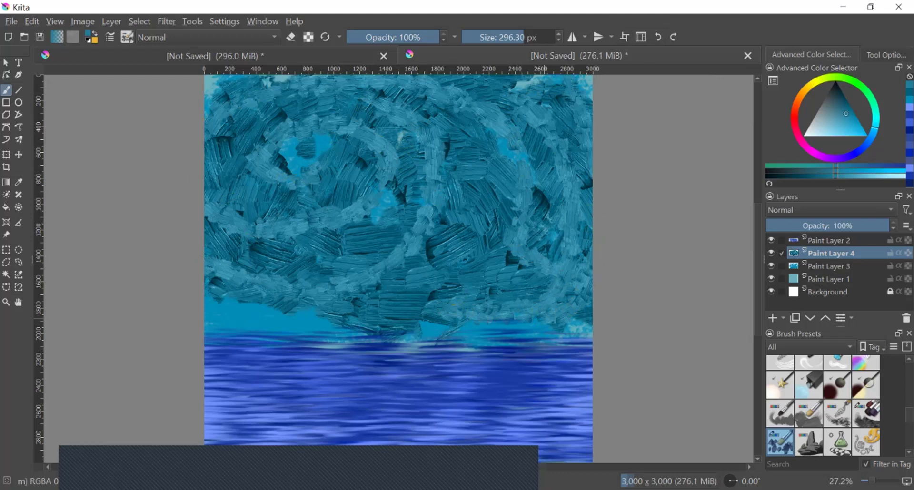
{"action": "mouse_move", "coordinate": [462, 223]}
{"action": "left_mouse_down"}
{"action": "mouse_move", "coordinate": [360, 290]}
{"action": "mouse_move", "coordinate": [137, 281]}
{"action": "left_mouse_up"}
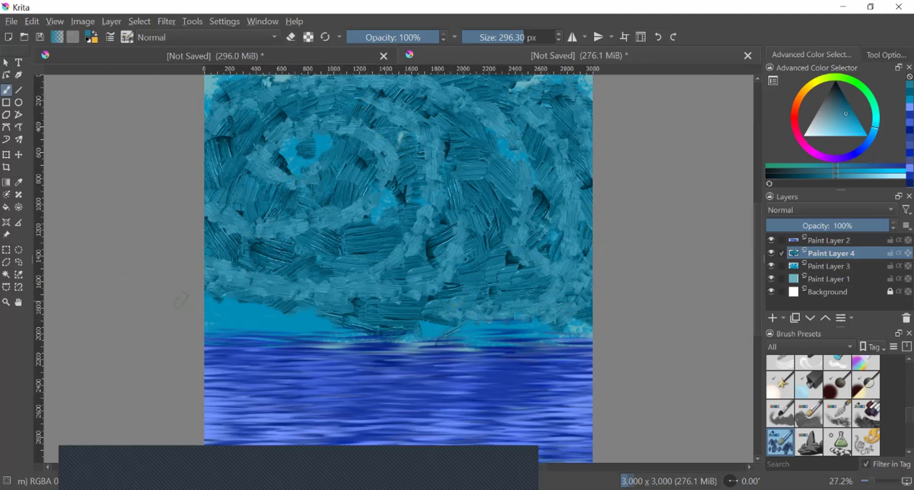
{"action": "mouse_move", "coordinate": [208, 315]}
{"action": "left_mouse_down"}
{"action": "mouse_move", "coordinate": [342, 316]}
{"action": "mouse_move", "coordinate": [397, 295]}
{"action": "left_mouse_up"}
{"action": "mouse_move", "coordinate": [361, 167]}
{"action": "left_mouse_down"}
{"action": "mouse_move", "coordinate": [245, 162]}
{"action": "mouse_move", "coordinate": [312, 165]}
{"action": "mouse_move", "coordinate": [273, 160]}
{"action": "left_mouse_up"}
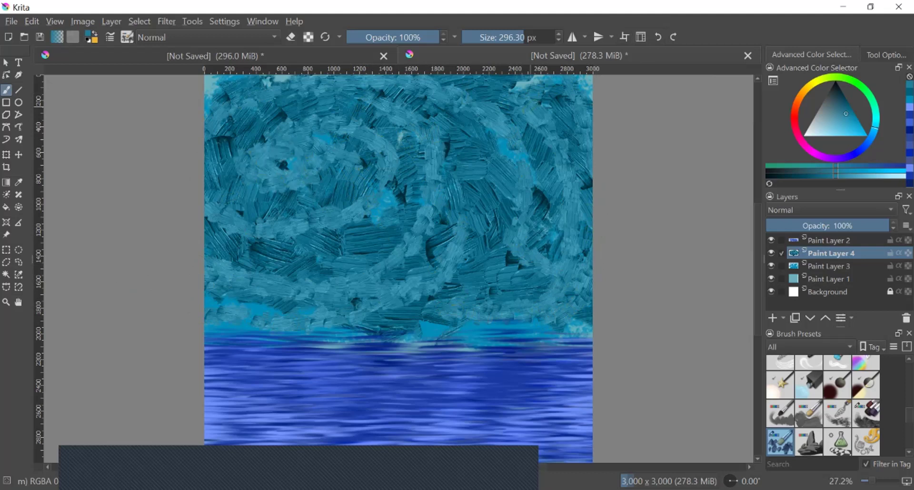
{"action": "mouse_move", "coordinate": [266, 244]}
{"action": "left_mouse_down"}
{"action": "mouse_move", "coordinate": [445, 209]}
{"action": "mouse_move", "coordinate": [605, 232]}
{"action": "left_mouse_up"}
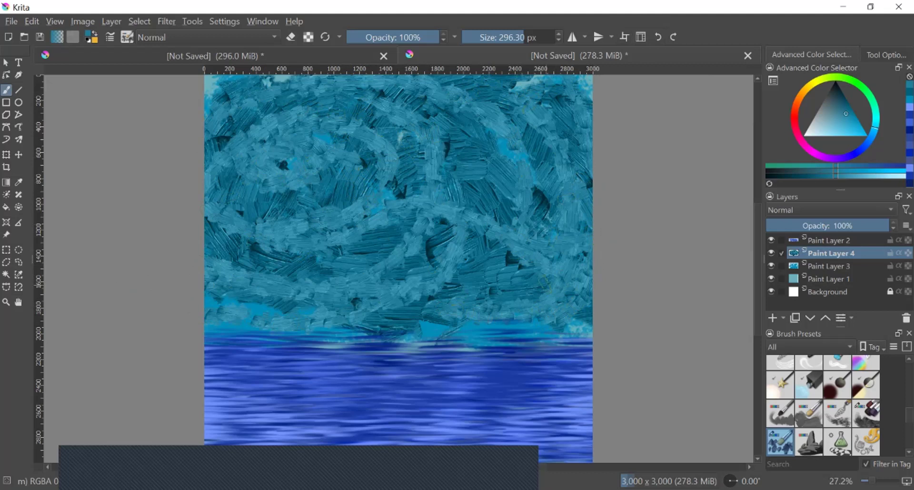
{"action": "mouse_move", "coordinate": [545, 299]}
{"action": "left_mouse_down"}
{"action": "mouse_move", "coordinate": [367, 242]}
{"action": "mouse_move", "coordinate": [221, 262]}
{"action": "left_mouse_up"}
{"action": "left_click_drag", "start_coordinate": [285, 263], "coordinate": [594, 287]}
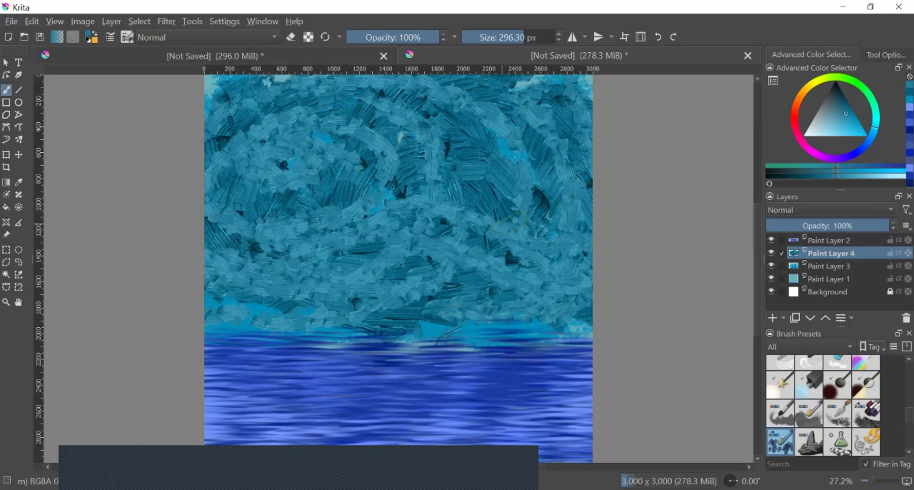
Set the brush to a brighter blue at 455.17 px, try a curved stroke across the sky, and undo it
{"action": "left_click", "coordinate": [841, 116]}
{"action": "left_click_drag", "start_coordinate": [841, 118], "coordinate": [852, 126]}
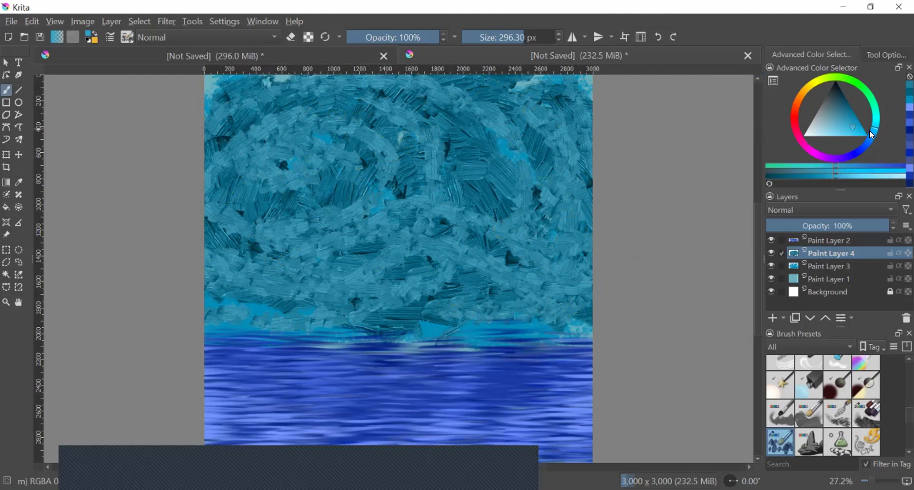
{"action": "left_click", "coordinate": [855, 124]}
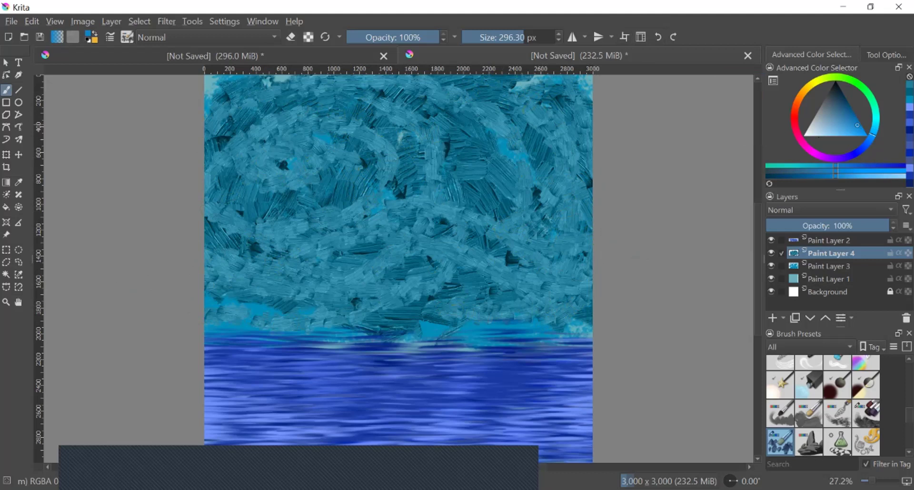
{"action": "left_click", "coordinate": [534, 34]}
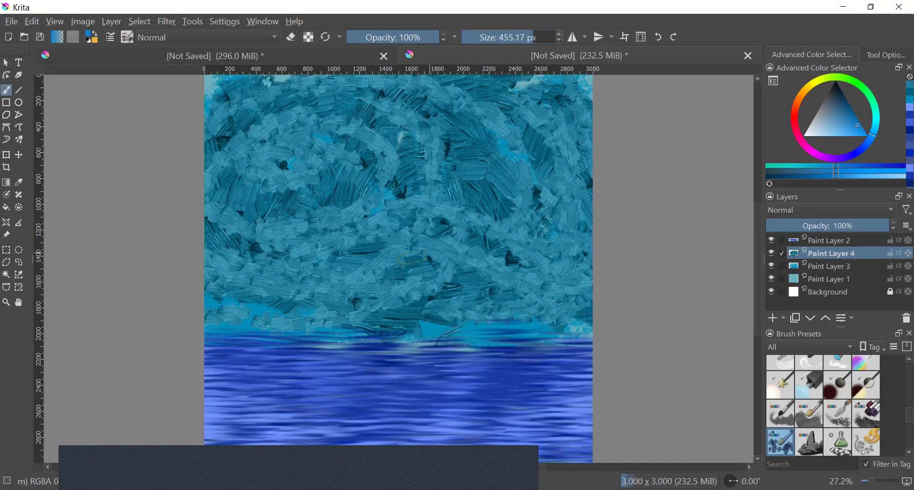
{"action": "mouse_move", "coordinate": [267, 278]}
{"action": "left_mouse_down"}
{"action": "mouse_move", "coordinate": [374, 300]}
{"action": "mouse_move", "coordinate": [421, 292]}
{"action": "mouse_move", "coordinate": [532, 247]}
{"action": "mouse_move", "coordinate": [564, 213]}
{"action": "mouse_move", "coordinate": [541, 144]}
{"action": "mouse_move", "coordinate": [578, 119]}
{"action": "left_mouse_up"}
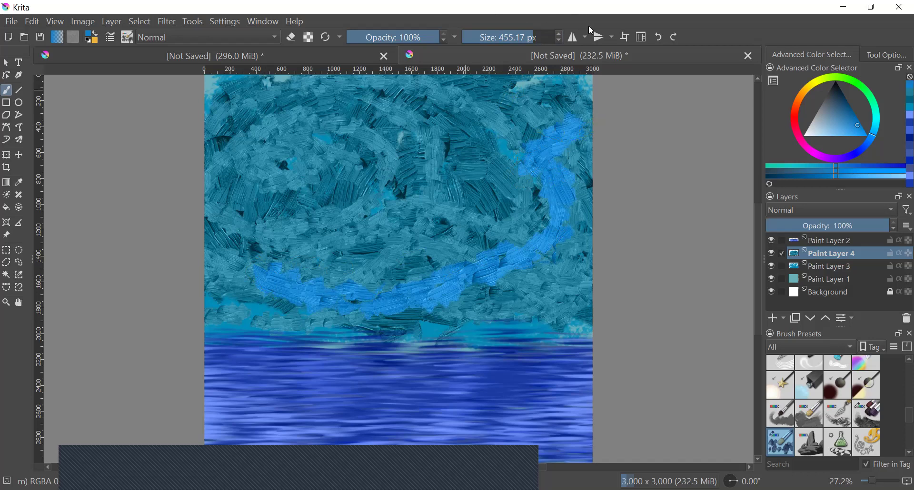
{"action": "left_click", "coordinate": [659, 37]}
Paint a large bright blue spiral, a wavy band above the horizon, and blue strokes along the sky's upper edge
{"action": "mouse_move", "coordinate": [576, 284]}
{"action": "left_mouse_down"}
{"action": "mouse_move", "coordinate": [443, 299]}
{"action": "mouse_move", "coordinate": [396, 299]}
{"action": "mouse_move", "coordinate": [337, 265]}
{"action": "mouse_move", "coordinate": [301, 267]}
{"action": "mouse_move", "coordinate": [254, 299]}
{"action": "mouse_move", "coordinate": [214, 288]}
{"action": "mouse_move", "coordinate": [204, 273]}
{"action": "left_mouse_up"}
{"action": "mouse_move", "coordinate": [288, 304]}
{"action": "left_mouse_down"}
{"action": "mouse_move", "coordinate": [495, 312]}
{"action": "mouse_move", "coordinate": [607, 249]}
{"action": "mouse_move", "coordinate": [602, 195]}
{"action": "left_mouse_up"}
{"action": "mouse_move", "coordinate": [590, 142]}
{"action": "left_mouse_down"}
{"action": "mouse_move", "coordinate": [452, 102]}
{"action": "mouse_move", "coordinate": [404, 138]}
{"action": "mouse_move", "coordinate": [407, 200]}
{"action": "mouse_move", "coordinate": [490, 195]}
{"action": "mouse_move", "coordinate": [362, 171]}
{"action": "mouse_move", "coordinate": [428, 81]}
{"action": "mouse_move", "coordinate": [608, 153]}
{"action": "mouse_move", "coordinate": [548, 257]}
{"action": "mouse_move", "coordinate": [543, 181]}
{"action": "mouse_move", "coordinate": [567, 138]}
{"action": "mouse_move", "coordinate": [533, 238]}
{"action": "left_mouse_up"}
{"action": "mouse_move", "coordinate": [452, 110]}
{"action": "left_mouse_down"}
{"action": "mouse_move", "coordinate": [402, 128]}
{"action": "mouse_move", "coordinate": [364, 176]}
{"action": "mouse_move", "coordinate": [388, 202]}
{"action": "mouse_move", "coordinate": [445, 211]}
{"action": "mouse_move", "coordinate": [483, 200]}
{"action": "mouse_move", "coordinate": [488, 176]}
{"action": "mouse_move", "coordinate": [468, 155]}
{"action": "left_mouse_up"}
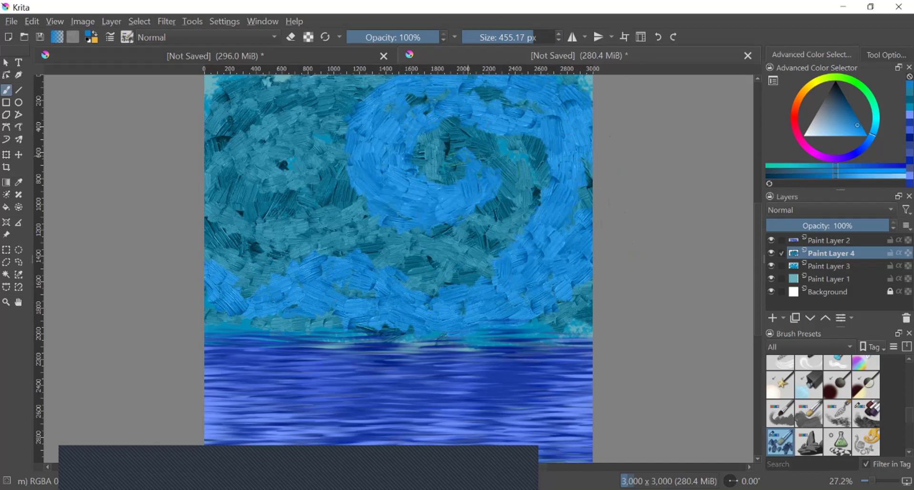
{"action": "mouse_move", "coordinate": [260, 96]}
{"action": "left_mouse_down"}
{"action": "mouse_move", "coordinate": [204, 123]}
{"action": "mouse_move", "coordinate": [209, 139]}
{"action": "mouse_move", "coordinate": [192, 171]}
{"action": "left_mouse_up"}
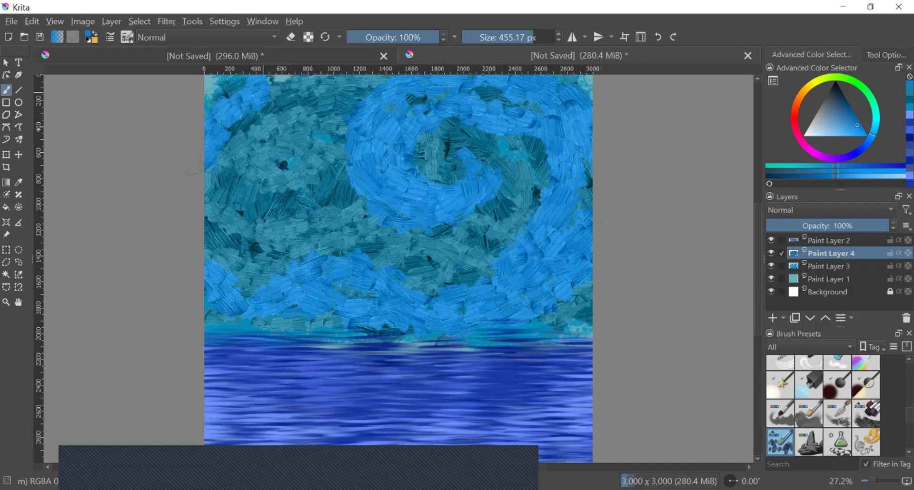
{"action": "mouse_move", "coordinate": [256, 98]}
{"action": "left_mouse_down"}
{"action": "mouse_move", "coordinate": [340, 91]}
{"action": "mouse_move", "coordinate": [350, 71]}
{"action": "mouse_move", "coordinate": [349, 88]}
{"action": "mouse_move", "coordinate": [302, 123]}
{"action": "mouse_move", "coordinate": [219, 119]}
{"action": "mouse_move", "coordinate": [195, 155]}
{"action": "mouse_move", "coordinate": [207, 174]}
{"action": "left_mouse_up"}
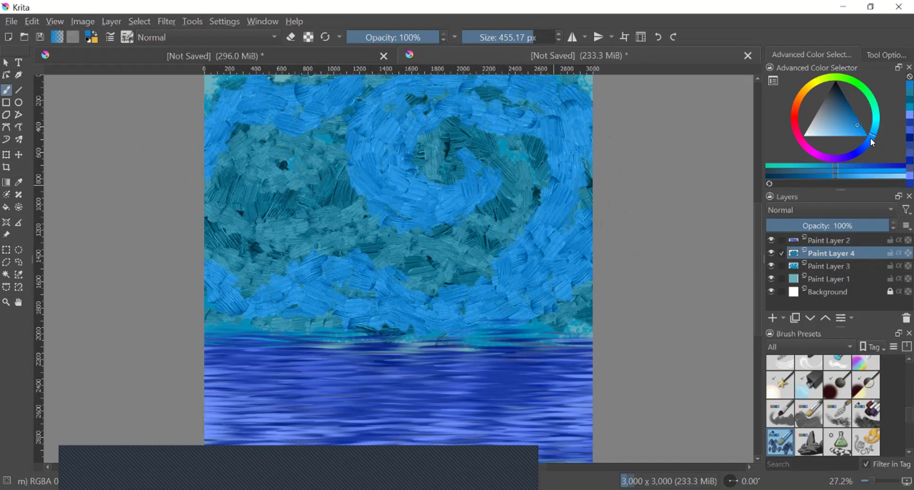
Add a paint layer above Paint Layer 4 and paint dark blue swirls across the sky and a band along the horizon
{"action": "left_click", "coordinate": [904, 144]}
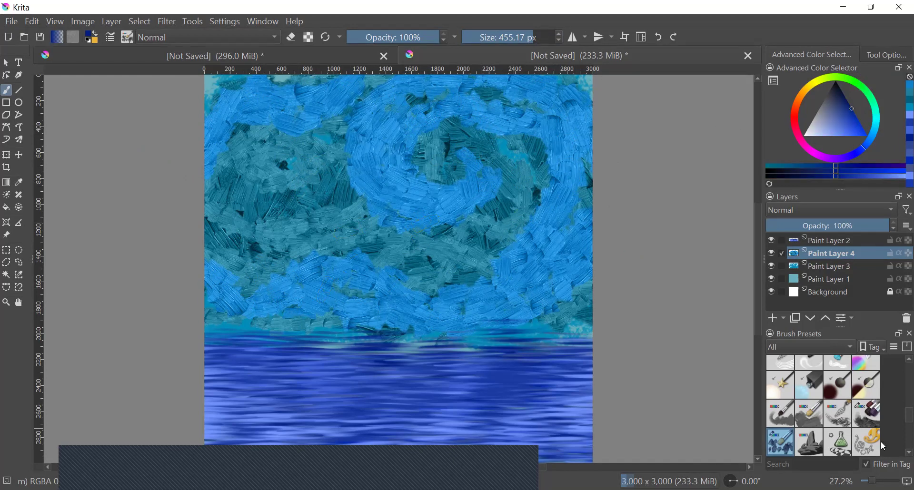
{"action": "left_click", "coordinate": [774, 323]}
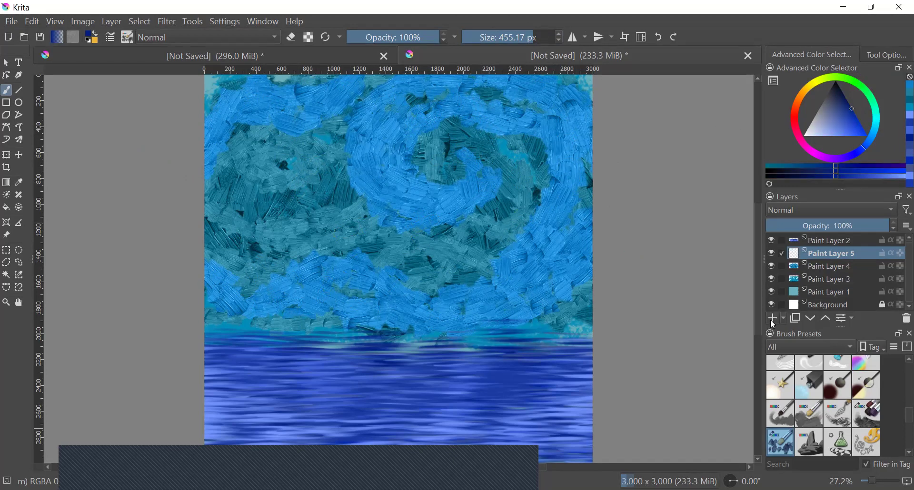
{"action": "mouse_move", "coordinate": [214, 257]}
{"action": "left_mouse_down"}
{"action": "mouse_move", "coordinate": [302, 245]}
{"action": "mouse_move", "coordinate": [441, 259]}
{"action": "mouse_move", "coordinate": [546, 228]}
{"action": "mouse_move", "coordinate": [517, 183]}
{"action": "mouse_move", "coordinate": [474, 143]}
{"action": "mouse_move", "coordinate": [438, 129]}
{"action": "mouse_move", "coordinate": [410, 139]}
{"action": "mouse_move", "coordinate": [397, 151]}
{"action": "mouse_move", "coordinate": [419, 178]}
{"action": "left_mouse_up"}
{"action": "mouse_move", "coordinate": [212, 195]}
{"action": "left_mouse_down"}
{"action": "mouse_move", "coordinate": [268, 139]}
{"action": "mouse_move", "coordinate": [376, 88]}
{"action": "left_mouse_up"}
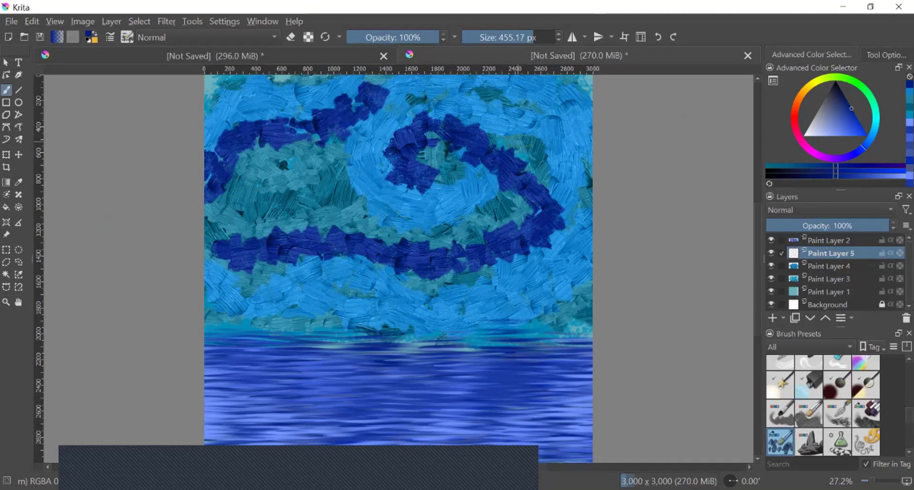
{"action": "mouse_move", "coordinate": [443, 134]}
{"action": "left_mouse_down"}
{"action": "mouse_move", "coordinate": [430, 157]}
{"action": "mouse_move", "coordinate": [471, 160]}
{"action": "left_mouse_up"}
{"action": "mouse_move", "coordinate": [567, 152]}
{"action": "left_mouse_down"}
{"action": "mouse_move", "coordinate": [537, 105]}
{"action": "mouse_move", "coordinate": [487, 90]}
{"action": "mouse_move", "coordinate": [431, 95]}
{"action": "left_mouse_up"}
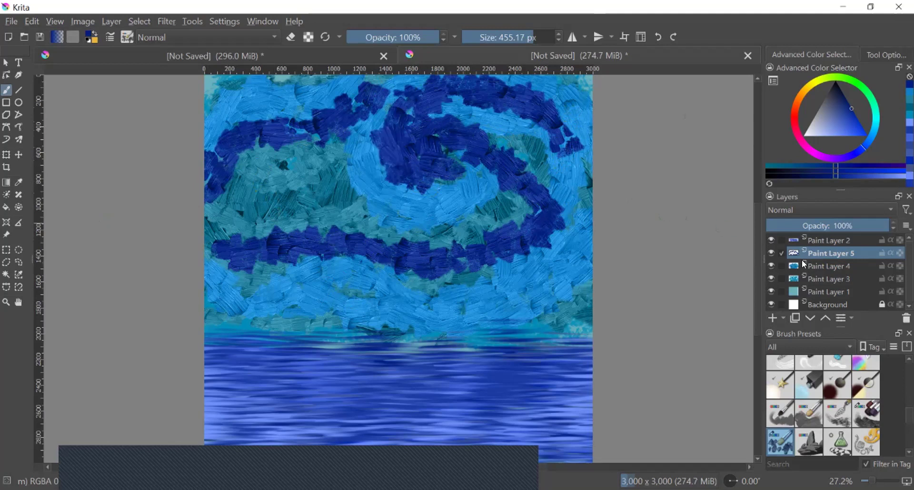
{"action": "mouse_move", "coordinate": [576, 281]}
{"action": "left_mouse_down"}
{"action": "mouse_move", "coordinate": [573, 296]}
{"action": "mouse_move", "coordinate": [521, 307]}
{"action": "mouse_move", "coordinate": [314, 305]}
{"action": "mouse_move", "coordinate": [192, 321]}
{"action": "mouse_move", "coordinate": [562, 329]}
{"action": "mouse_move", "coordinate": [645, 307]}
{"action": "mouse_move", "coordinate": [600, 233]}
{"action": "mouse_move", "coordinate": [592, 133]}
{"action": "left_mouse_up"}
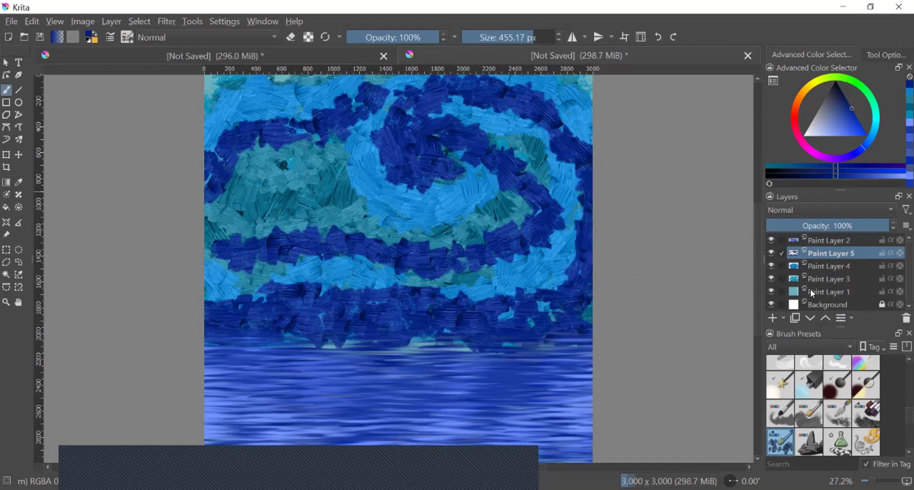
Try Paint Layer 5 beneath Paint Layer 4 and restore its place above it
{"action": "left_click_drag", "start_coordinate": [816, 250], "coordinate": [816, 272]}
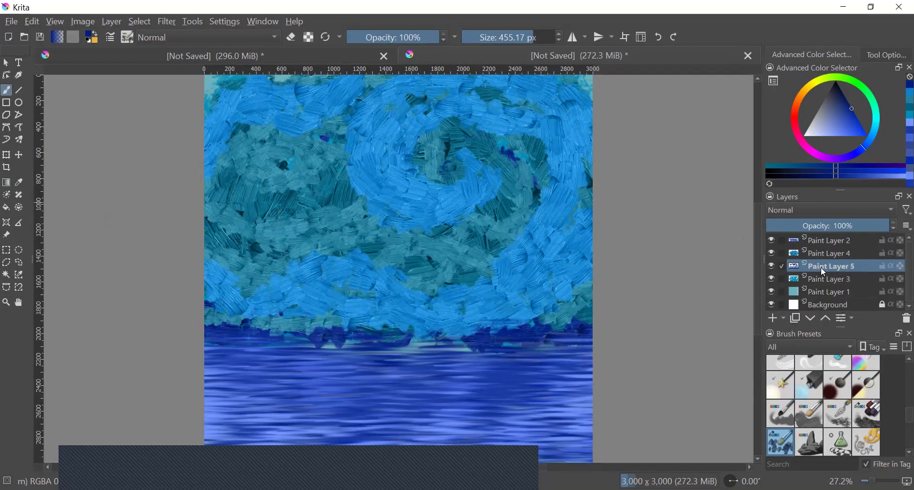
{"action": "left_click_drag", "start_coordinate": [824, 272], "coordinate": [826, 247]}
Paint a muted grey-lavender curved stroke on Paint Layer 4 between the spiral's dark blue bands
{"action": "left_click", "coordinate": [832, 265]}
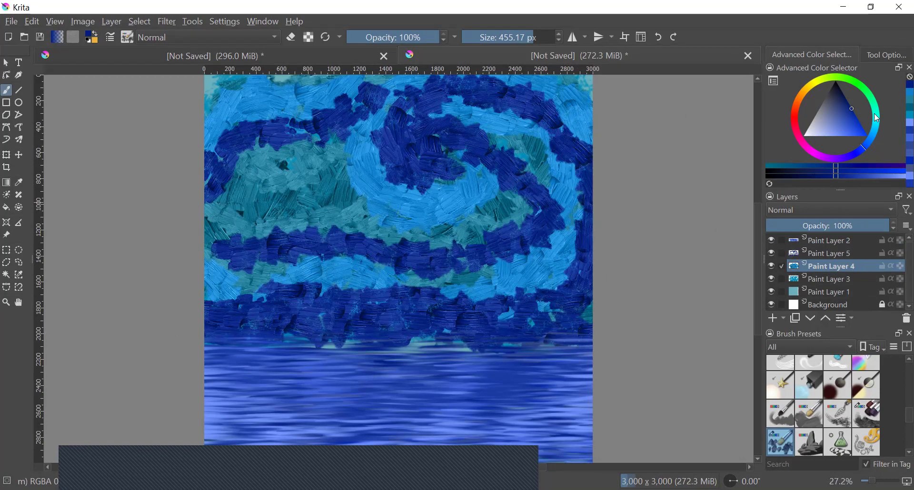
{"action": "mouse_move", "coordinate": [846, 119]}
{"action": "left_mouse_down"}
{"action": "mouse_move", "coordinate": [834, 104]}
{"action": "mouse_move", "coordinate": [826, 113]}
{"action": "left_mouse_up"}
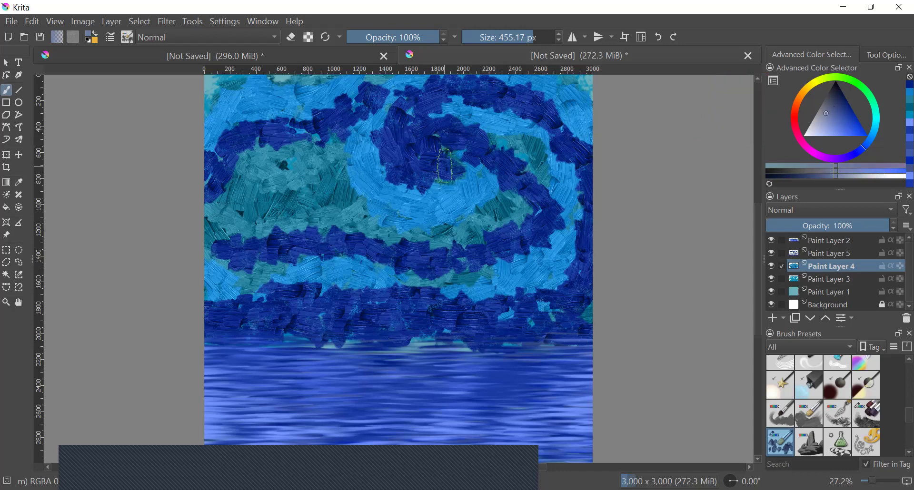
{"action": "mouse_move", "coordinate": [448, 106]}
{"action": "left_mouse_down"}
{"action": "mouse_move", "coordinate": [500, 96]}
{"action": "mouse_move", "coordinate": [547, 157]}
{"action": "mouse_move", "coordinate": [560, 202]}
{"action": "left_mouse_up"}
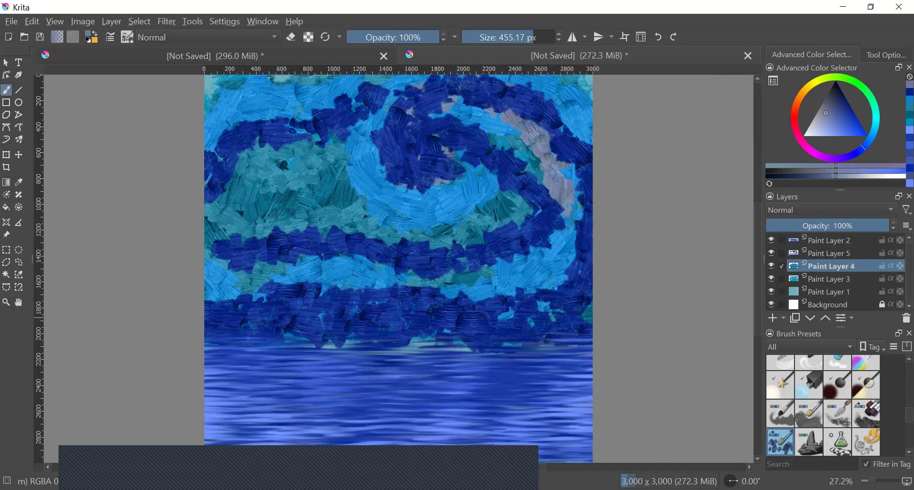
Paint grey-lavender strokes around the spiral on Paint Layer 5 with the brush size at 317.29 px
{"action": "left_click", "coordinate": [839, 257]}
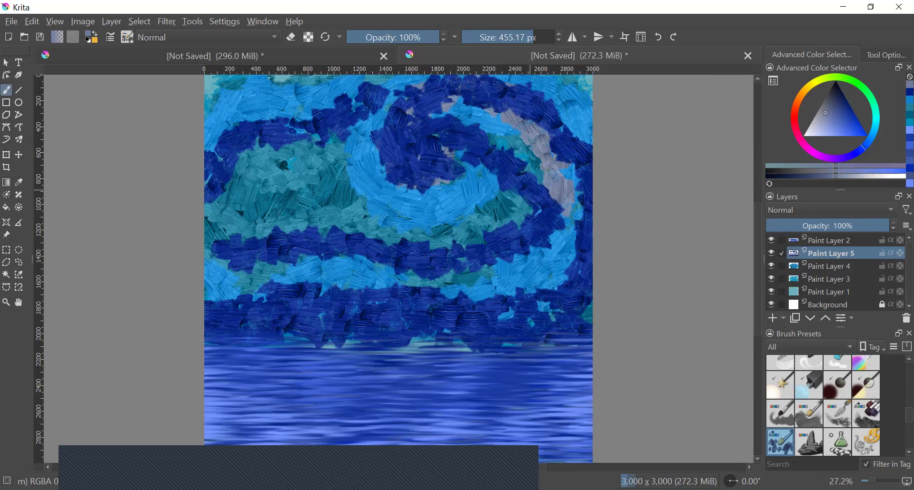
{"action": "left_click", "coordinate": [526, 37]}
{"action": "mouse_move", "coordinate": [453, 141]}
{"action": "left_mouse_down"}
{"action": "mouse_move", "coordinate": [454, 180]}
{"action": "mouse_move", "coordinate": [374, 114]}
{"action": "mouse_move", "coordinate": [524, 81]}
{"action": "mouse_move", "coordinate": [590, 157]}
{"action": "left_mouse_up"}
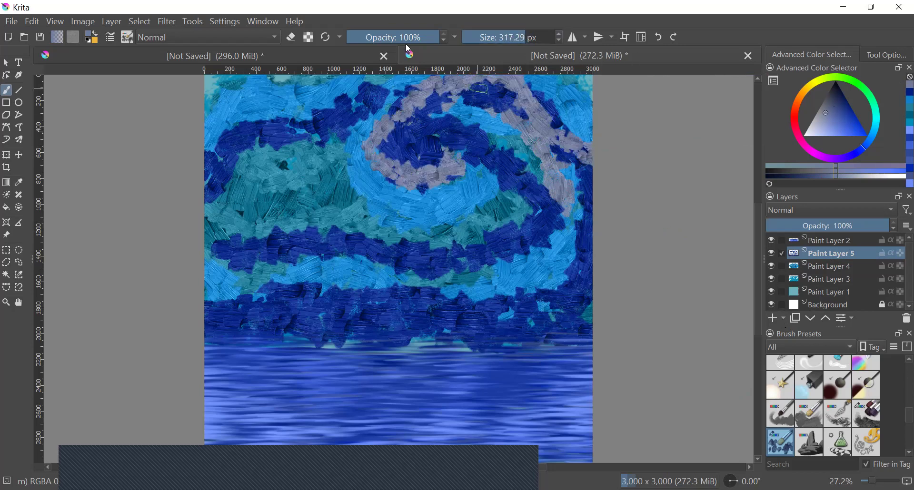
Undo the grey-lavender strokes around the spiral, including the one on Paint Layer 4
{"action": "left_click", "coordinate": [659, 37]}
{"action": "left_click", "coordinate": [659, 38]}
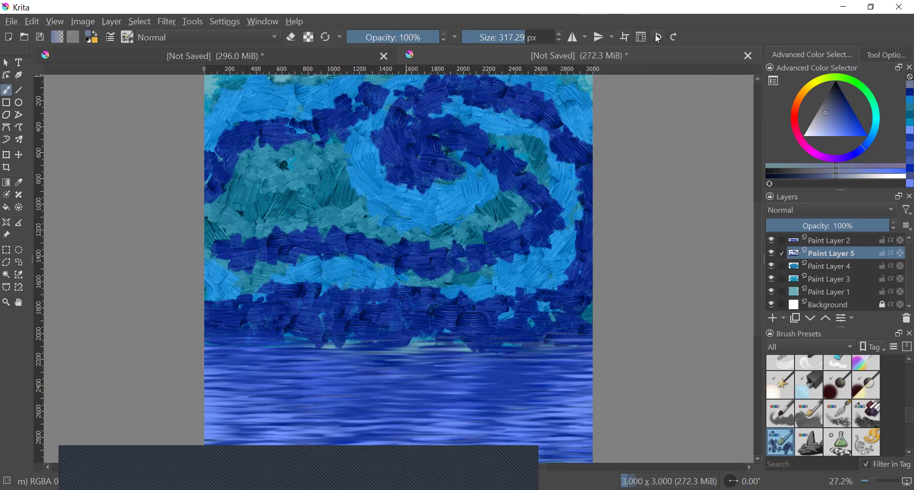
{"action": "left_click", "coordinate": [659, 38]}
{"action": "left_click", "coordinate": [674, 38]}
Pick a muted violet-blue and paint long curved bands on Paint Layer 5 around the spiral and above the horizon
{"action": "left_click", "coordinate": [838, 115]}
{"action": "mouse_move", "coordinate": [566, 158]}
{"action": "left_mouse_down"}
{"action": "mouse_move", "coordinate": [517, 114]}
{"action": "mouse_move", "coordinate": [425, 112]}
{"action": "mouse_move", "coordinate": [424, 123]}
{"action": "mouse_move", "coordinate": [488, 135]}
{"action": "mouse_move", "coordinate": [543, 198]}
{"action": "mouse_move", "coordinate": [539, 230]}
{"action": "mouse_move", "coordinate": [473, 233]}
{"action": "mouse_move", "coordinate": [407, 264]}
{"action": "mouse_move", "coordinate": [292, 253]}
{"action": "mouse_move", "coordinate": [206, 291]}
{"action": "left_mouse_up"}
{"action": "mouse_move", "coordinate": [274, 269]}
{"action": "left_mouse_down"}
{"action": "mouse_move", "coordinate": [438, 291]}
{"action": "mouse_move", "coordinate": [580, 200]}
{"action": "mouse_move", "coordinate": [464, 108]}
{"action": "left_mouse_up"}
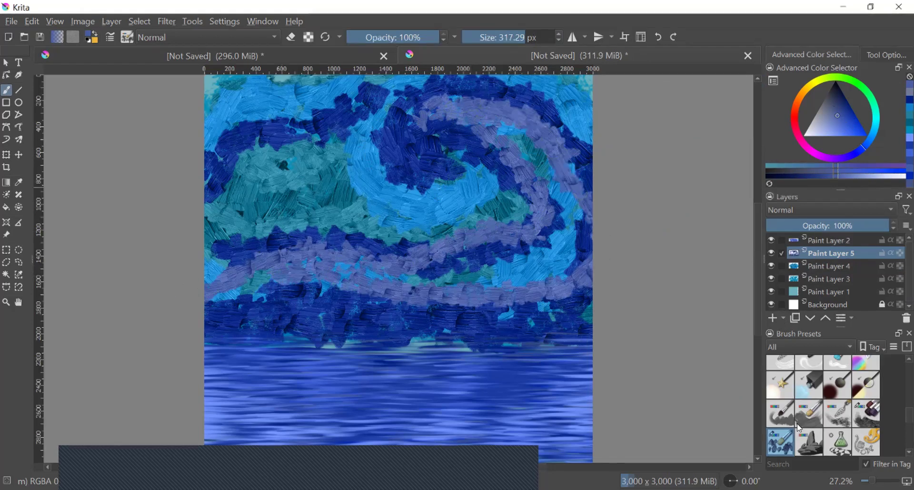
Add a paint layer above Paint Layer 5 and paint short lavender-blue dabs along the sky's swirls with a 194.60 px bristle preset
{"action": "left_click", "coordinate": [877, 414]}
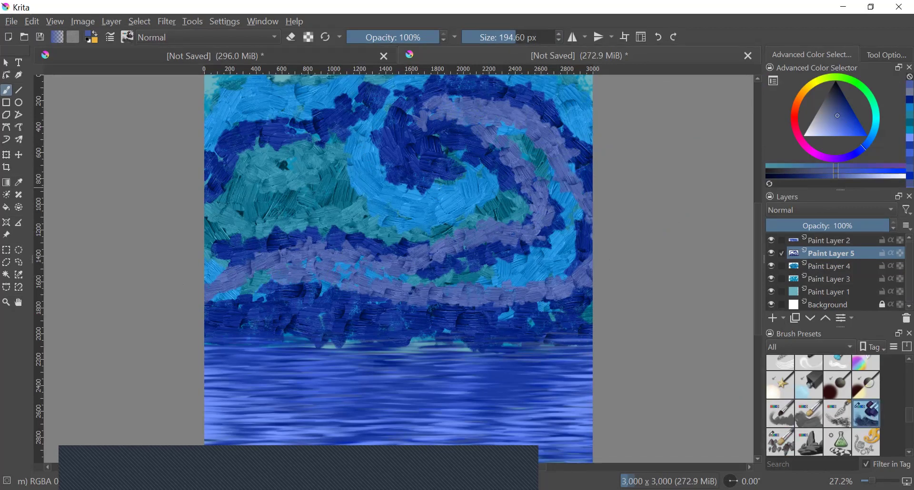
{"action": "left_click", "coordinate": [773, 317]}
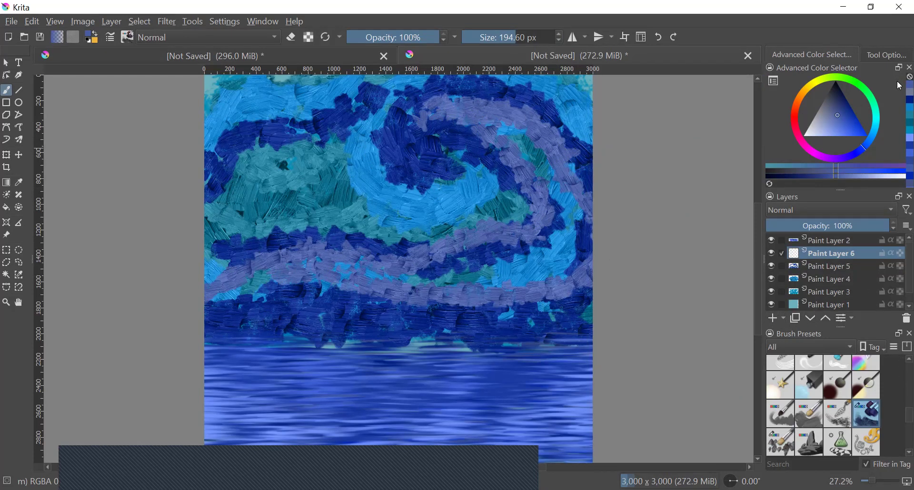
{"action": "left_click", "coordinate": [839, 123]}
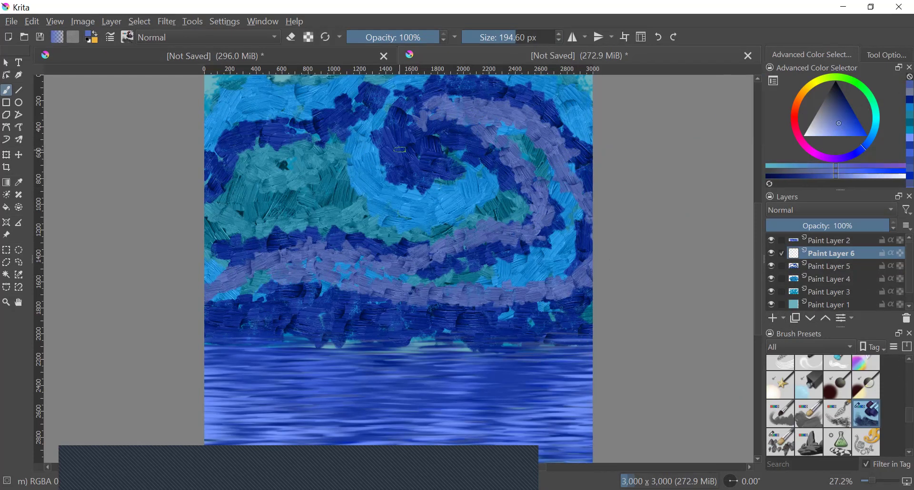
{"action": "mouse_move", "coordinate": [464, 176]}
{"action": "left_mouse_down"}
{"action": "mouse_move", "coordinate": [458, 124]}
{"action": "mouse_move", "coordinate": [524, 249]}
{"action": "mouse_move", "coordinate": [465, 262]}
{"action": "mouse_move", "coordinate": [395, 235]}
{"action": "mouse_move", "coordinate": [334, 231]}
{"action": "mouse_move", "coordinate": [205, 248]}
{"action": "left_mouse_up"}
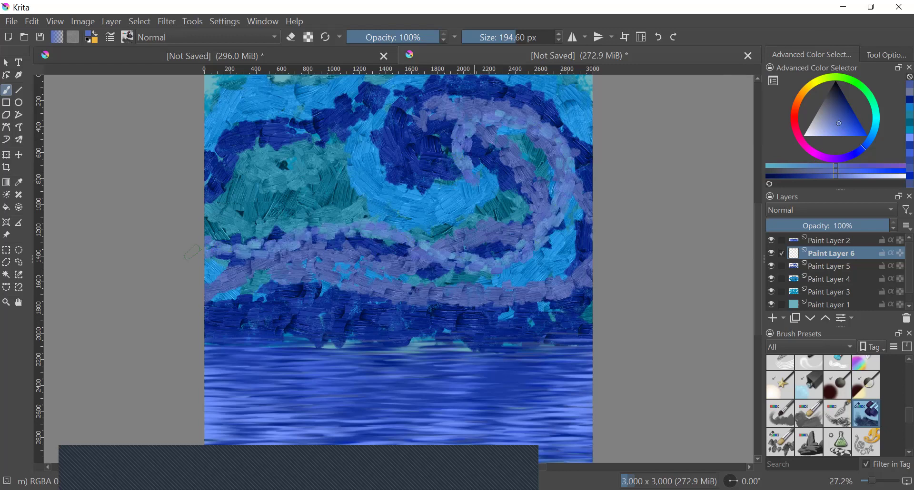
{"action": "mouse_move", "coordinate": [216, 290]}
{"action": "left_mouse_down"}
{"action": "mouse_move", "coordinate": [476, 307]}
{"action": "mouse_move", "coordinate": [587, 291]}
{"action": "mouse_move", "coordinate": [589, 190]}
{"action": "mouse_move", "coordinate": [469, 95]}
{"action": "mouse_move", "coordinate": [457, 195]}
{"action": "mouse_move", "coordinate": [516, 183]}
{"action": "mouse_move", "coordinate": [481, 204]}
{"action": "mouse_move", "coordinate": [350, 122]}
{"action": "mouse_move", "coordinate": [207, 188]}
{"action": "mouse_move", "coordinate": [297, 174]}
{"action": "mouse_move", "coordinate": [342, 100]}
{"action": "mouse_move", "coordinate": [221, 124]}
{"action": "mouse_move", "coordinate": [242, 88]}
{"action": "mouse_move", "coordinate": [333, 95]}
{"action": "mouse_move", "coordinate": [369, 83]}
{"action": "mouse_move", "coordinate": [213, 145]}
{"action": "left_mouse_up"}
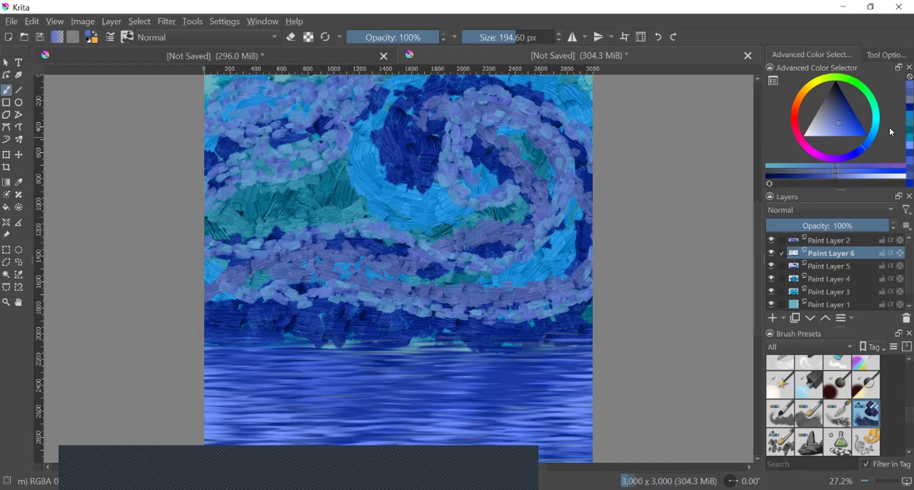
Pick a teal colour, add a paint layer above Paint Layer 6, and choose a cloudy texture brush preset
{"action": "left_click", "coordinate": [877, 116]}
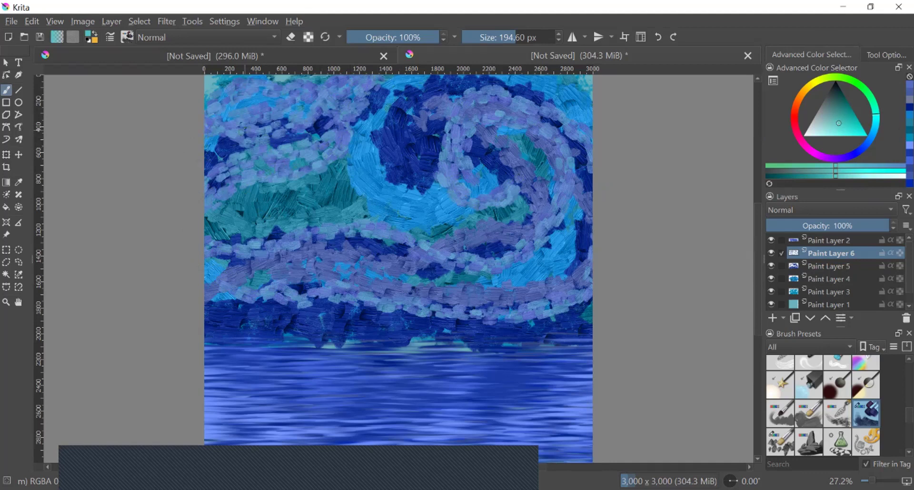
{"action": "left_click", "coordinate": [774, 318]}
{"action": "scroll", "coordinate": [843, 402], "scroll_direction": "down", "scroll_amount": 3}
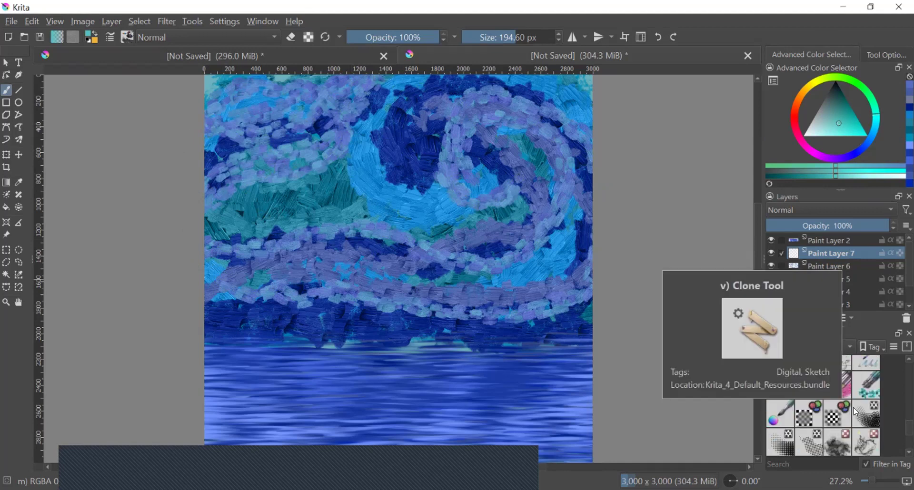
{"action": "scroll", "coordinate": [836, 412], "scroll_direction": "down", "scroll_amount": 3}
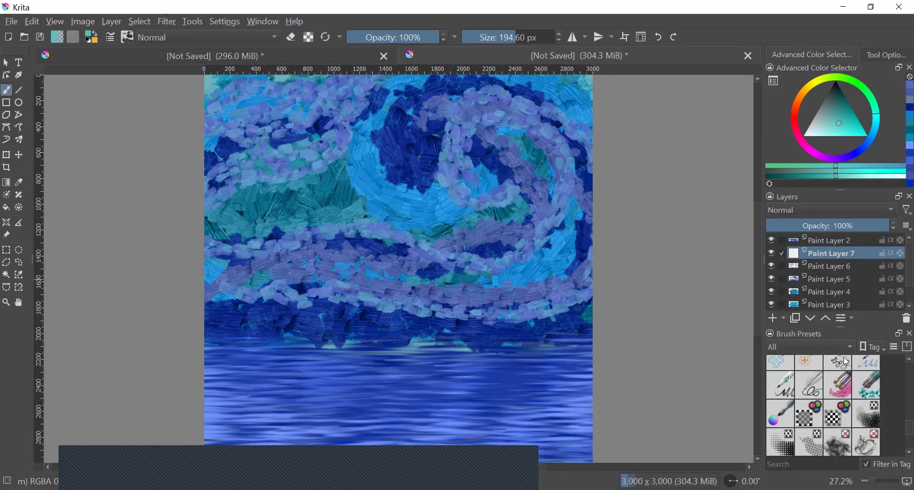
{"action": "scroll", "coordinate": [842, 367], "scroll_direction": "down", "scroll_amount": 3}
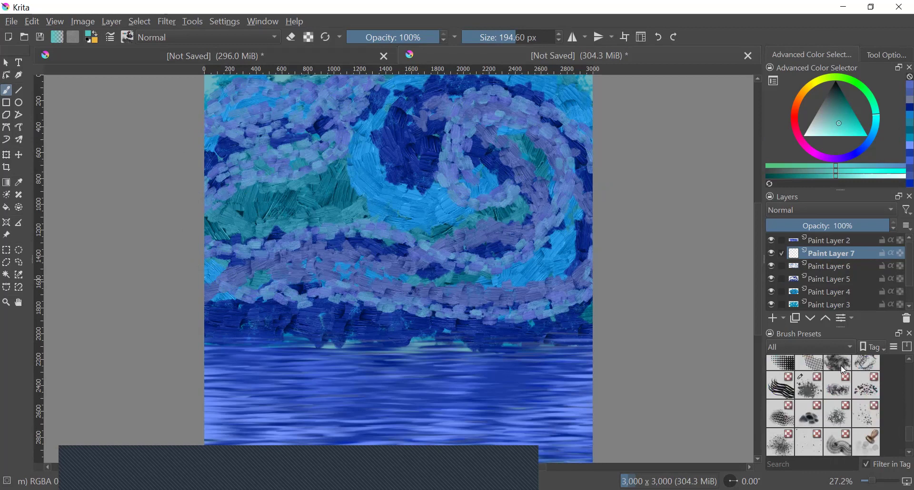
{"action": "left_click", "coordinate": [837, 363]}
Try teal texture strokes left of the spiral at 435 px and 54.66 px, undoing each one
{"action": "left_click_drag", "start_coordinate": [224, 155], "coordinate": [285, 145]}
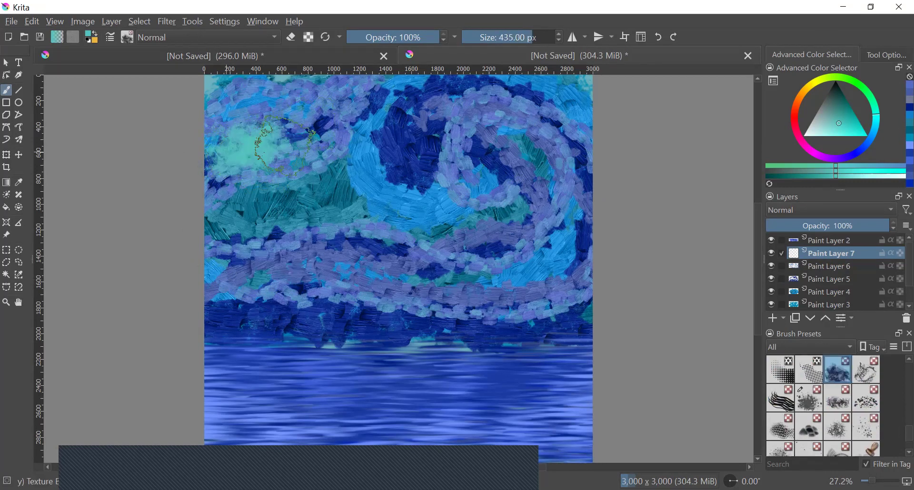
{"action": "left_click", "coordinate": [659, 37]}
{"action": "left_click_drag", "start_coordinate": [512, 40], "coordinate": [498, 38]}
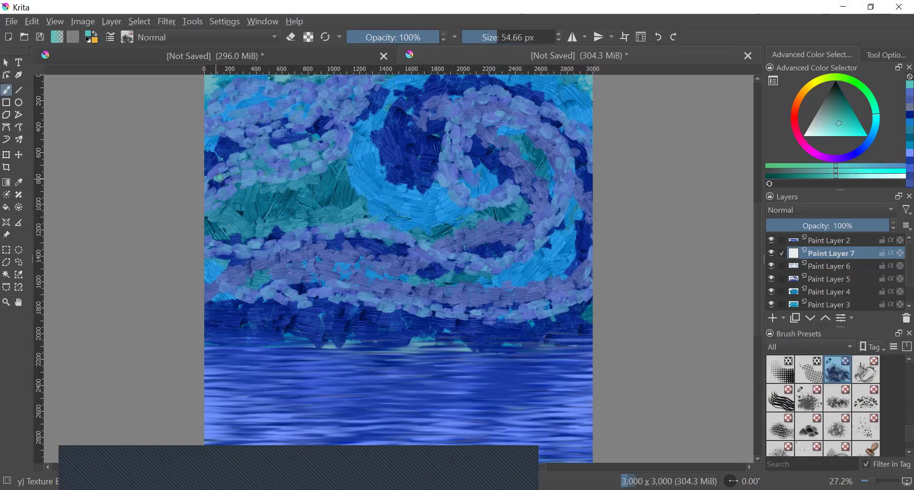
{"action": "mouse_move", "coordinate": [218, 181]}
{"action": "left_mouse_down"}
{"action": "mouse_move", "coordinate": [310, 144]}
{"action": "mouse_move", "coordinate": [333, 144]}
{"action": "left_mouse_up"}
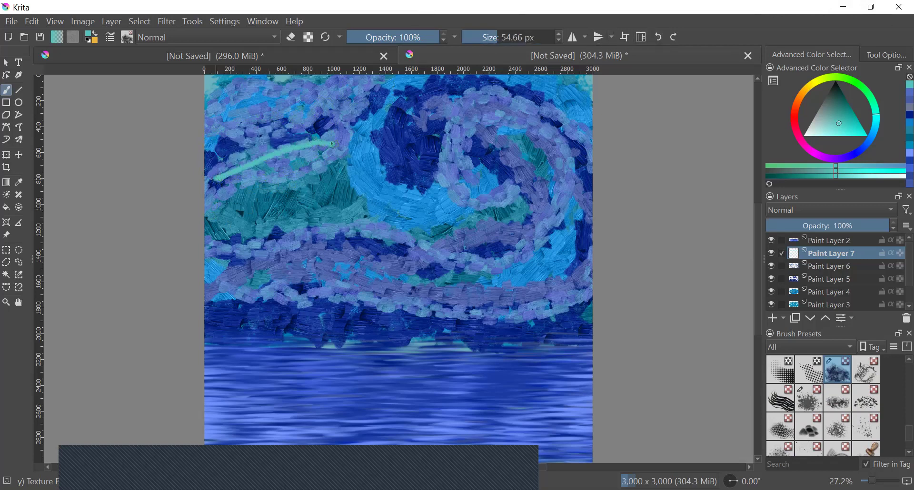
{"action": "left_click", "coordinate": [659, 38]}
Try teal bands left of and around the spiral with the texture brush at 151.71 px, and undo them
{"action": "left_click", "coordinate": [511, 38]}
{"action": "mouse_move", "coordinate": [214, 208]}
{"action": "left_mouse_down"}
{"action": "mouse_move", "coordinate": [328, 172]}
{"action": "mouse_move", "coordinate": [339, 134]}
{"action": "left_mouse_up"}
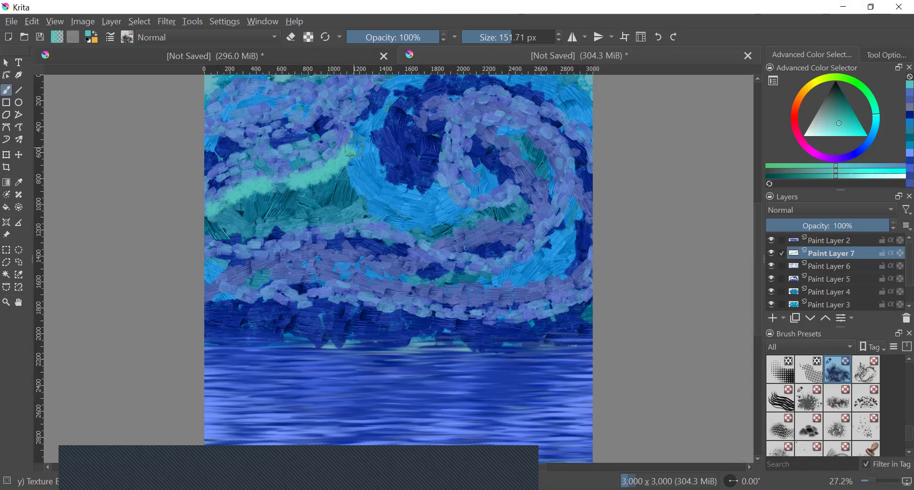
{"action": "mouse_move", "coordinate": [383, 93]}
{"action": "left_mouse_down"}
{"action": "mouse_move", "coordinate": [364, 107]}
{"action": "mouse_move", "coordinate": [328, 190]}
{"action": "mouse_move", "coordinate": [353, 215]}
{"action": "mouse_move", "coordinate": [435, 232]}
{"action": "left_mouse_up"}
{"action": "left_click_drag", "start_coordinate": [305, 93], "coordinate": [205, 135]}
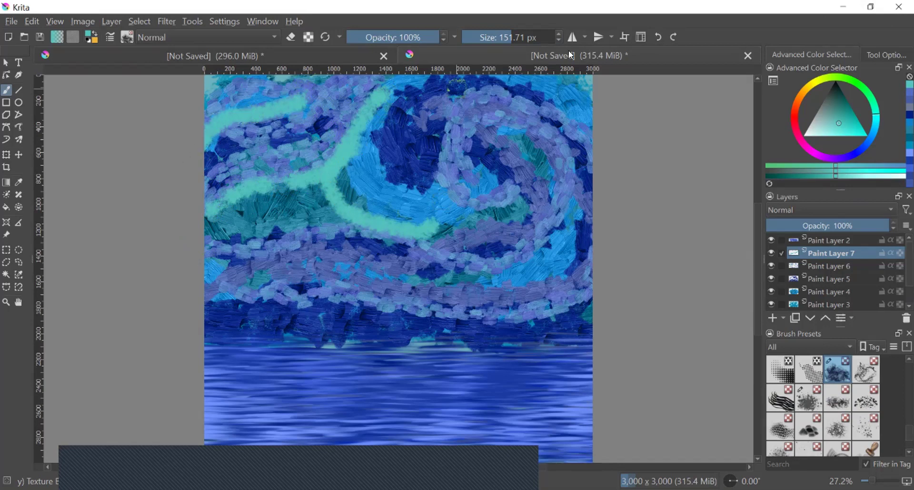
{"action": "left_click", "coordinate": [658, 37]}
{"action": "left_click", "coordinate": [658, 37]}
{"action": "left_click", "coordinate": [658, 37]}
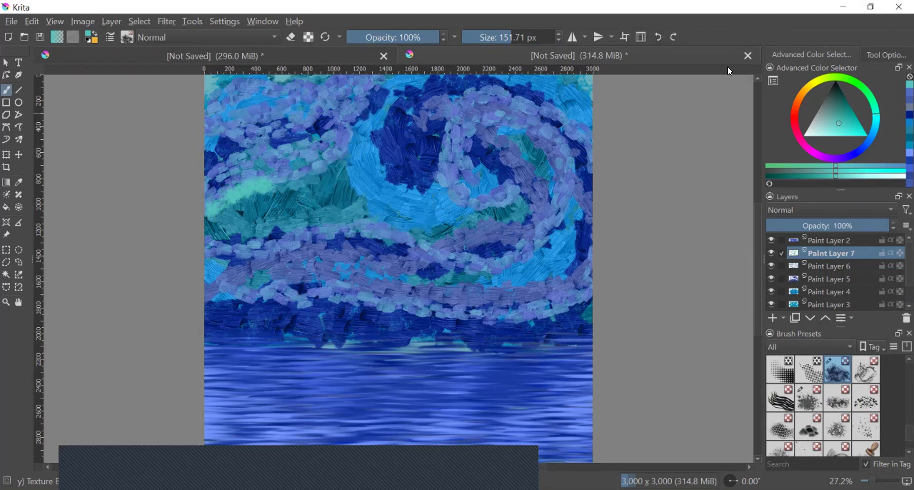
{"action": "left_click", "coordinate": [658, 37]}
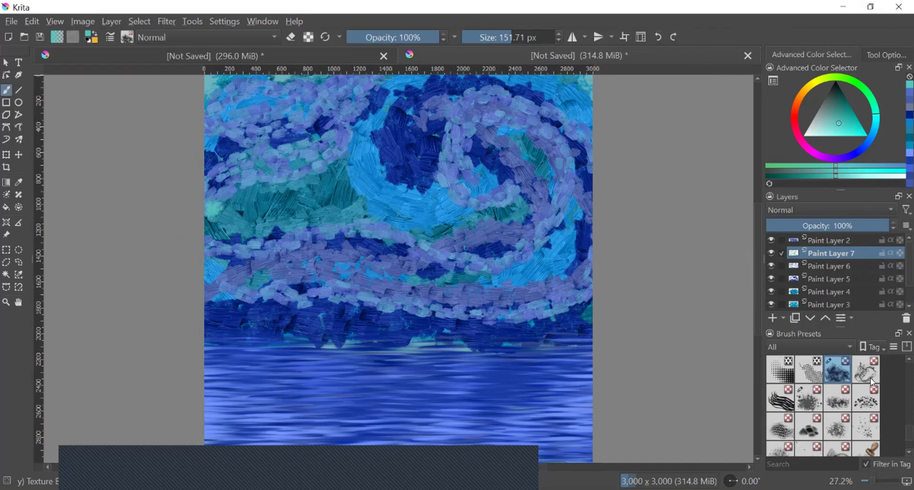
Pick a soft light blue and paint flowing 151.71 px bands on Paint Layer 7 across the sky, around the spiral and along the horizon
{"action": "left_click", "coordinate": [876, 126]}
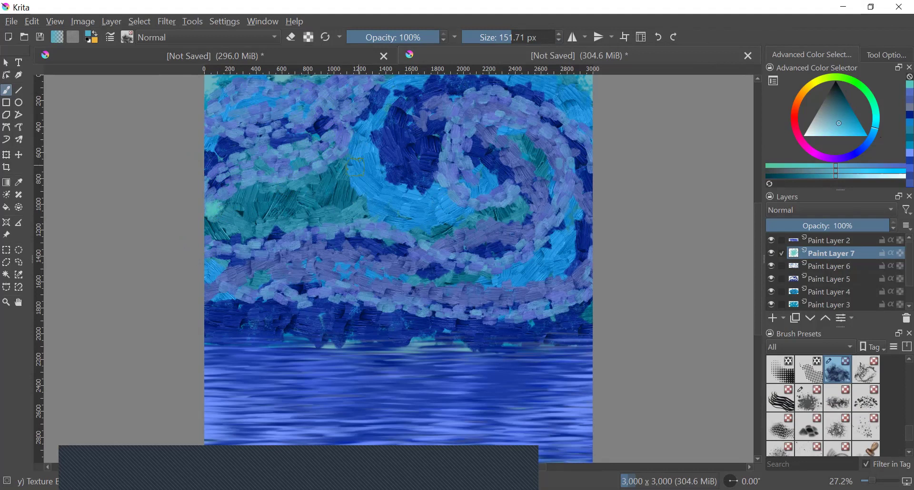
{"action": "mouse_move", "coordinate": [327, 177]}
{"action": "left_mouse_down"}
{"action": "mouse_move", "coordinate": [250, 193]}
{"action": "mouse_move", "coordinate": [210, 221]}
{"action": "left_mouse_up"}
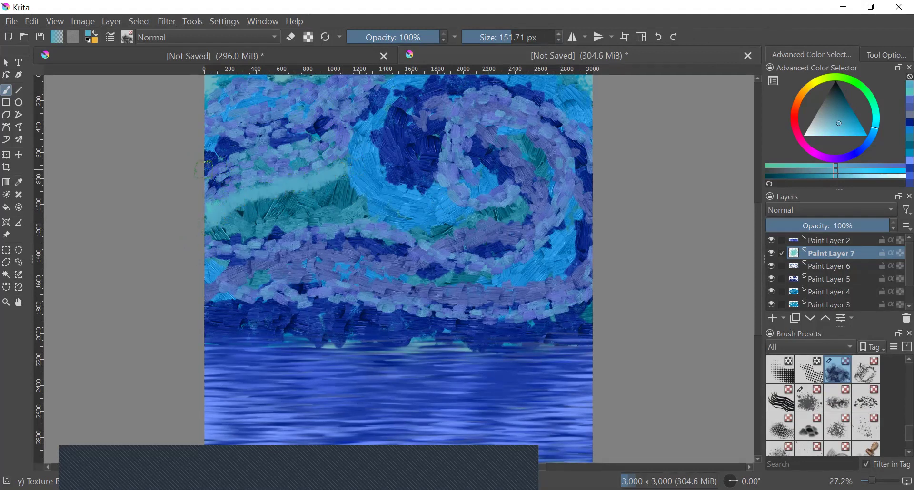
{"action": "mouse_move", "coordinate": [218, 168]}
{"action": "left_mouse_down"}
{"action": "mouse_move", "coordinate": [287, 152]}
{"action": "mouse_move", "coordinate": [385, 98]}
{"action": "mouse_move", "coordinate": [362, 139]}
{"action": "mouse_move", "coordinate": [381, 177]}
{"action": "mouse_move", "coordinate": [431, 187]}
{"action": "mouse_move", "coordinate": [437, 178]}
{"action": "left_mouse_up"}
{"action": "mouse_move", "coordinate": [411, 120]}
{"action": "left_mouse_down"}
{"action": "mouse_move", "coordinate": [392, 101]}
{"action": "mouse_move", "coordinate": [455, 83]}
{"action": "mouse_move", "coordinate": [554, 83]}
{"action": "mouse_move", "coordinate": [596, 105]}
{"action": "mouse_move", "coordinate": [603, 159]}
{"action": "mouse_move", "coordinate": [589, 219]}
{"action": "mouse_move", "coordinate": [532, 274]}
{"action": "mouse_move", "coordinate": [475, 294]}
{"action": "mouse_move", "coordinate": [398, 286]}
{"action": "mouse_move", "coordinate": [322, 256]}
{"action": "mouse_move", "coordinate": [251, 269]}
{"action": "left_mouse_up"}
{"action": "mouse_move", "coordinate": [200, 324]}
{"action": "left_mouse_down"}
{"action": "mouse_move", "coordinate": [507, 306]}
{"action": "mouse_move", "coordinate": [585, 257]}
{"action": "left_mouse_up"}
{"action": "mouse_move", "coordinate": [318, 79]}
{"action": "left_mouse_down"}
{"action": "mouse_move", "coordinate": [223, 131]}
{"action": "mouse_move", "coordinate": [203, 131]}
{"action": "left_mouse_up"}
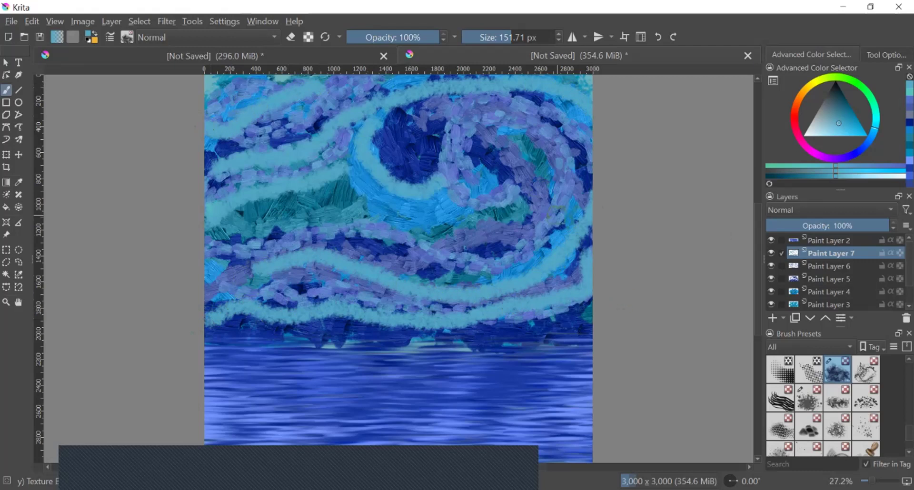
Add light blue texture strokes inside the spiral, along its outer curve, and in a hooked band across the middle of the sky
{"action": "mouse_move", "coordinate": [586, 224]}
{"action": "left_mouse_down"}
{"action": "mouse_move", "coordinate": [564, 216]}
{"action": "mouse_move", "coordinate": [509, 128]}
{"action": "left_mouse_up"}
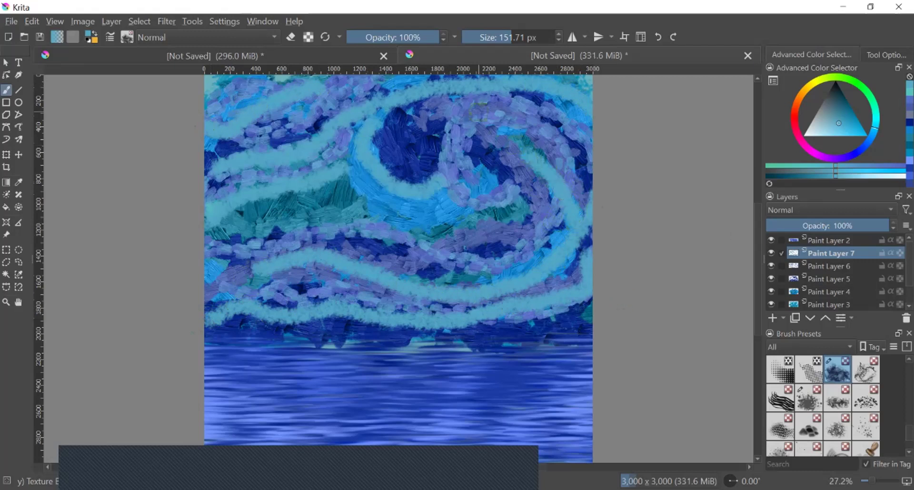
{"action": "mouse_move", "coordinate": [445, 119]}
{"action": "left_mouse_down"}
{"action": "mouse_move", "coordinate": [405, 150]}
{"action": "mouse_move", "coordinate": [450, 125]}
{"action": "mouse_move", "coordinate": [427, 195]}
{"action": "left_mouse_up"}
{"action": "mouse_move", "coordinate": [456, 233]}
{"action": "left_mouse_down"}
{"action": "mouse_move", "coordinate": [410, 217]}
{"action": "mouse_move", "coordinate": [286, 220]}
{"action": "mouse_move", "coordinate": [176, 242]}
{"action": "left_mouse_up"}
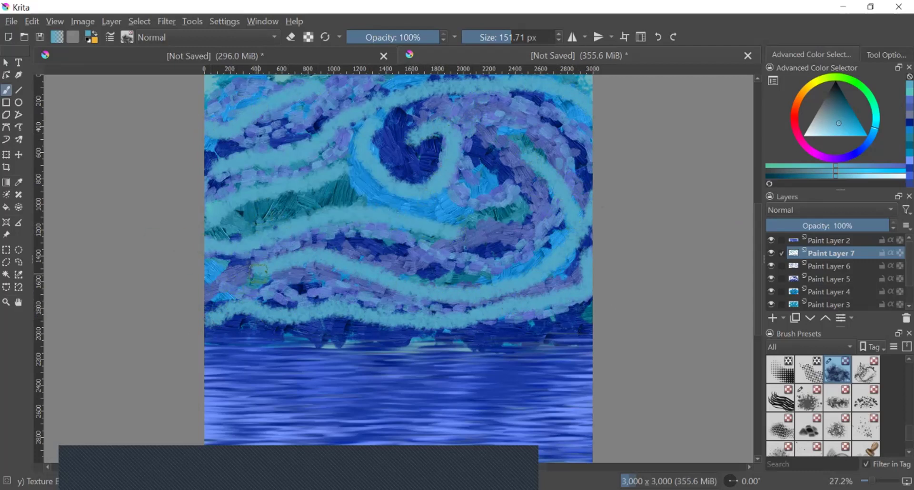
{"action": "left_click_drag", "start_coordinate": [264, 269], "coordinate": [206, 286]}
{"action": "left_click_drag", "start_coordinate": [321, 84], "coordinate": [346, 78]}
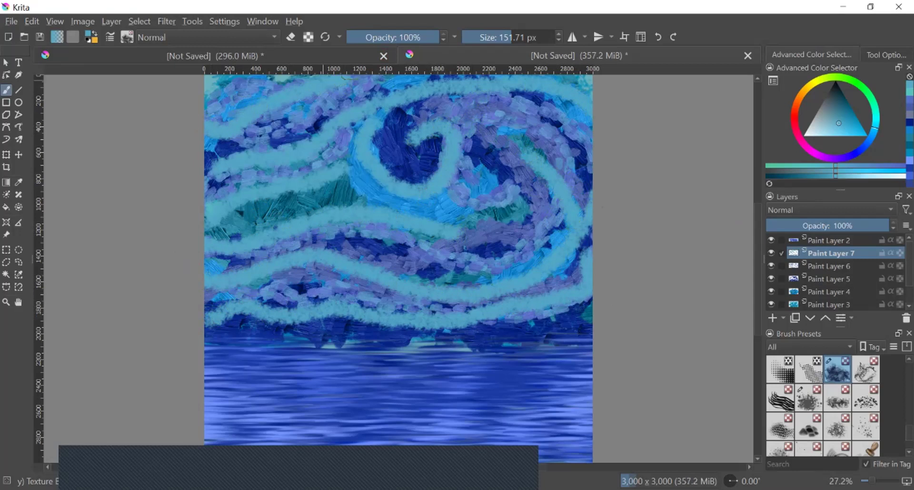
{"action": "mouse_move", "coordinate": [455, 233]}
{"action": "left_mouse_down"}
{"action": "mouse_move", "coordinate": [500, 239]}
{"action": "mouse_move", "coordinate": [507, 203]}
{"action": "left_mouse_up"}
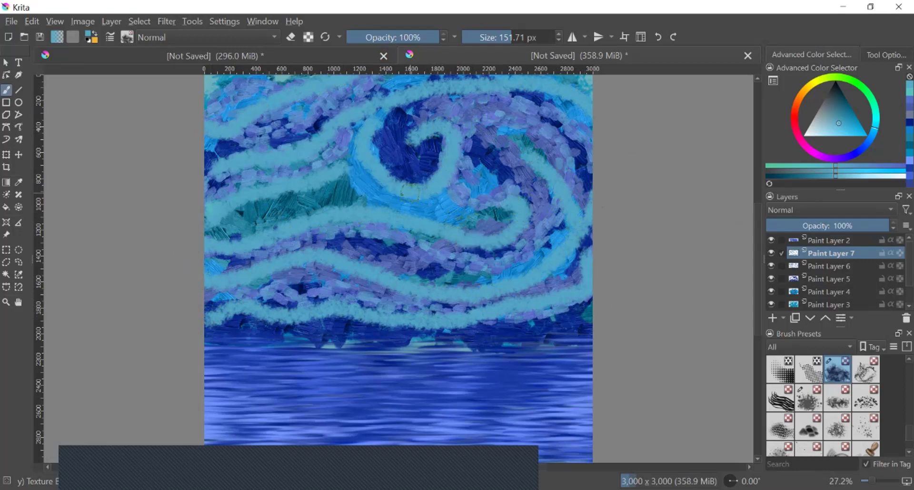
Add a paint layer above Paint Layer 7 and spatter medium blue around the spiral with a speckled 378.06 px texture preset
{"action": "left_click", "coordinate": [767, 314]}
{"action": "left_click", "coordinate": [803, 401]}
{"action": "left_click", "coordinate": [874, 139]}
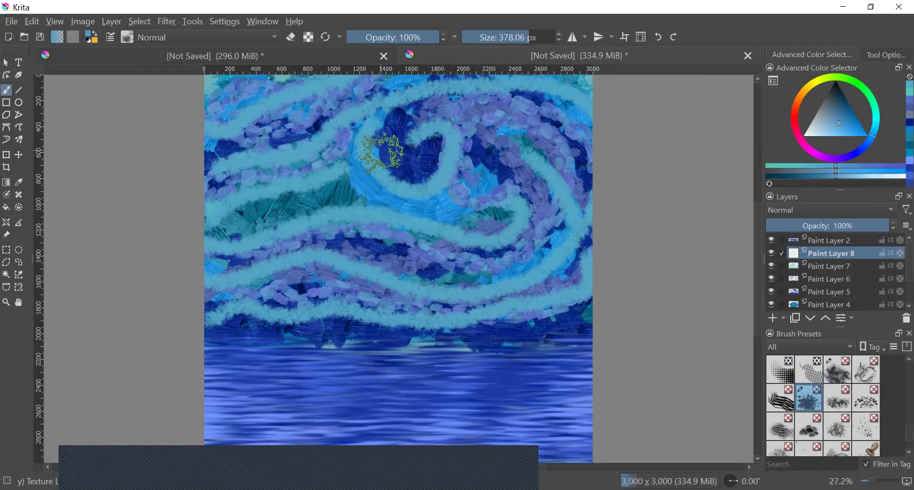
{"action": "mouse_move", "coordinate": [426, 181]}
{"action": "left_mouse_down"}
{"action": "mouse_move", "coordinate": [387, 183]}
{"action": "mouse_move", "coordinate": [364, 145]}
{"action": "mouse_move", "coordinate": [418, 95]}
{"action": "left_mouse_up"}
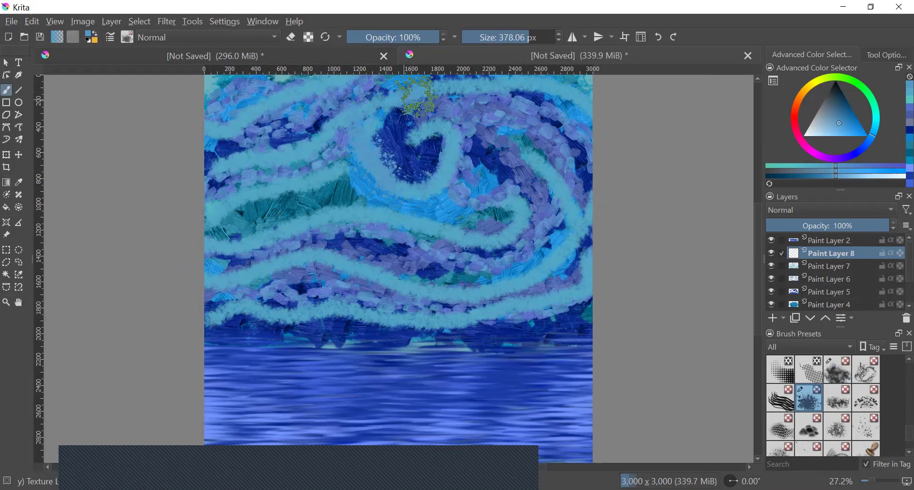
Pick a deeper blue and spatter it on Paint Layer 8 over the sky's swirls and down to the horizon
{"action": "left_click", "coordinate": [858, 114]}
{"action": "left_click_drag", "start_coordinate": [851, 103], "coordinate": [858, 113]}
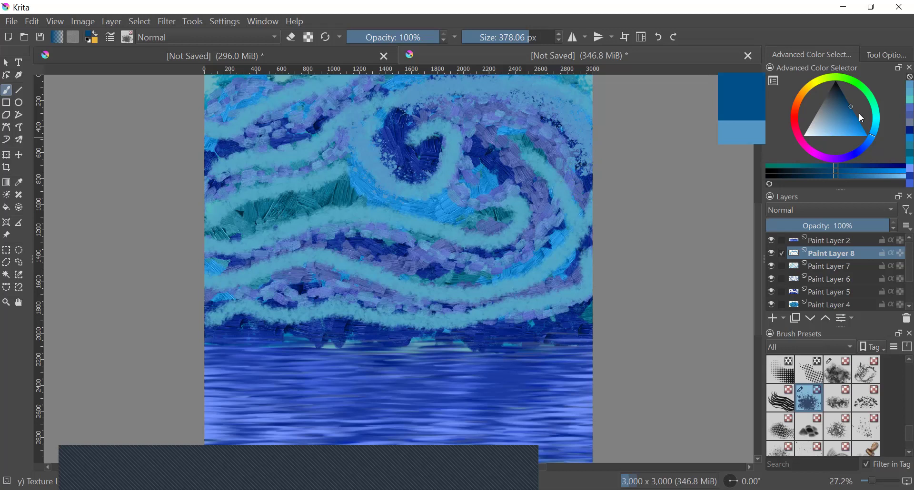
{"action": "left_click_drag", "start_coordinate": [562, 119], "coordinate": [406, 115]}
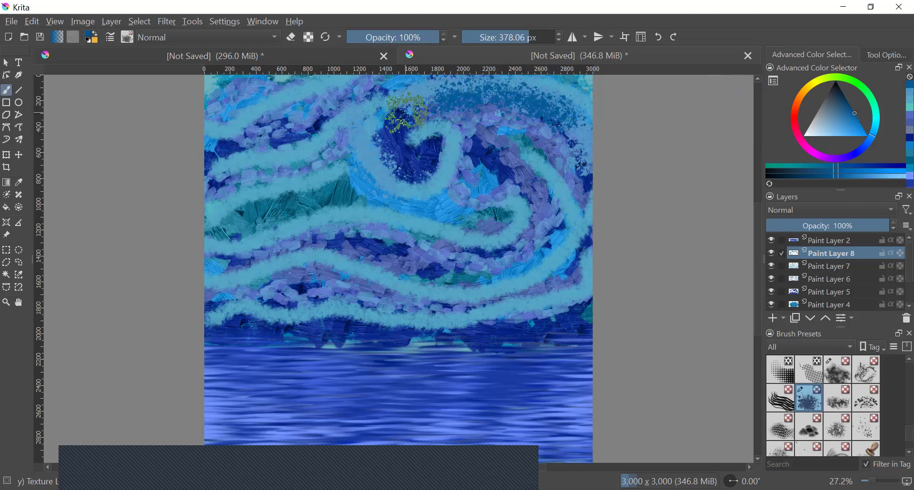
{"action": "mouse_move", "coordinate": [533, 105]}
{"action": "left_mouse_down"}
{"action": "mouse_move", "coordinate": [480, 96]}
{"action": "mouse_move", "coordinate": [362, 114]}
{"action": "mouse_move", "coordinate": [428, 152]}
{"action": "mouse_move", "coordinate": [452, 190]}
{"action": "mouse_move", "coordinate": [290, 91]}
{"action": "mouse_move", "coordinate": [213, 113]}
{"action": "mouse_move", "coordinate": [240, 126]}
{"action": "mouse_move", "coordinate": [221, 164]}
{"action": "mouse_move", "coordinate": [306, 113]}
{"action": "mouse_move", "coordinate": [336, 81]}
{"action": "left_mouse_up"}
{"action": "left_click_drag", "start_coordinate": [219, 216], "coordinate": [340, 199]}
{"action": "mouse_move", "coordinate": [528, 157]}
{"action": "left_mouse_down"}
{"action": "mouse_move", "coordinate": [601, 248]}
{"action": "mouse_move", "coordinate": [510, 295]}
{"action": "mouse_move", "coordinate": [532, 184]}
{"action": "mouse_move", "coordinate": [523, 288]}
{"action": "mouse_move", "coordinate": [390, 286]}
{"action": "mouse_move", "coordinate": [265, 255]}
{"action": "mouse_move", "coordinate": [284, 262]}
{"action": "mouse_move", "coordinate": [302, 228]}
{"action": "mouse_move", "coordinate": [509, 245]}
{"action": "mouse_move", "coordinate": [629, 316]}
{"action": "left_mouse_up"}
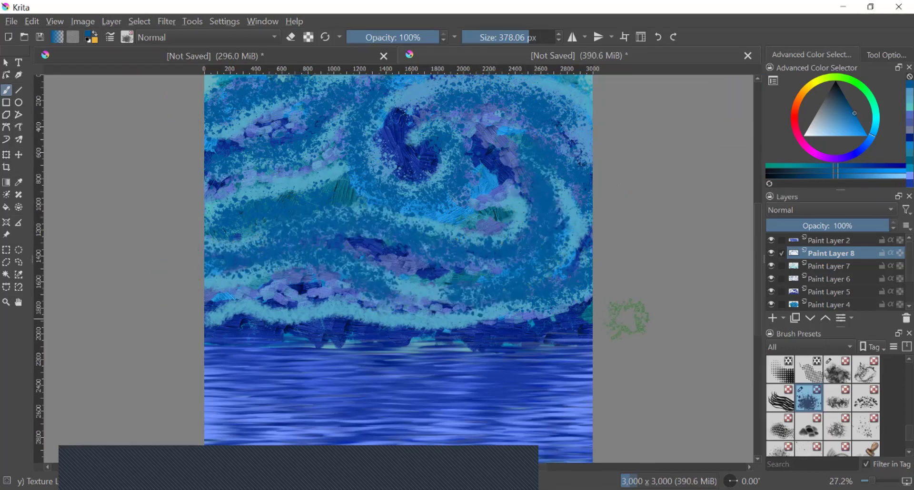
{"action": "mouse_move", "coordinate": [578, 295]}
{"action": "left_mouse_down"}
{"action": "mouse_move", "coordinate": [454, 309]}
{"action": "mouse_move", "coordinate": [376, 301]}
{"action": "mouse_move", "coordinate": [343, 321]}
{"action": "mouse_move", "coordinate": [279, 298]}
{"action": "mouse_move", "coordinate": [237, 308]}
{"action": "mouse_move", "coordinate": [269, 313]}
{"action": "mouse_move", "coordinate": [238, 319]}
{"action": "mouse_move", "coordinate": [284, 315]}
{"action": "mouse_move", "coordinate": [476, 337]}
{"action": "mouse_move", "coordinate": [546, 330]}
{"action": "mouse_move", "coordinate": [598, 310]}
{"action": "left_mouse_up"}
{"action": "left_click_drag", "start_coordinate": [283, 170], "coordinate": [333, 177]}
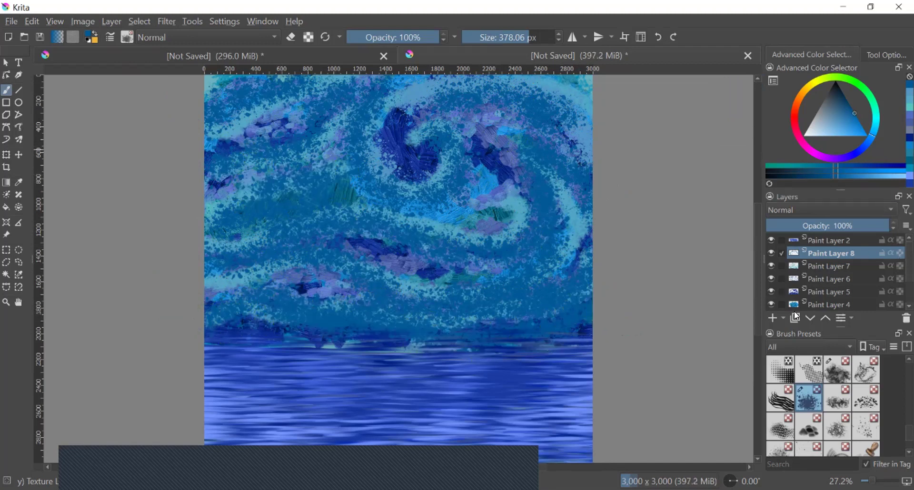
Add a paint layer above Paint Layer 8 and dab dark navy blue around the spiral and across the sky with a 194.60 px RGBA preset
{"action": "left_click", "coordinate": [771, 318]}
{"action": "scroll", "coordinate": [850, 390], "scroll_direction": "up", "scroll_amount": 3}
{"action": "scroll", "coordinate": [854, 410], "scroll_direction": "up", "scroll_amount": 3}
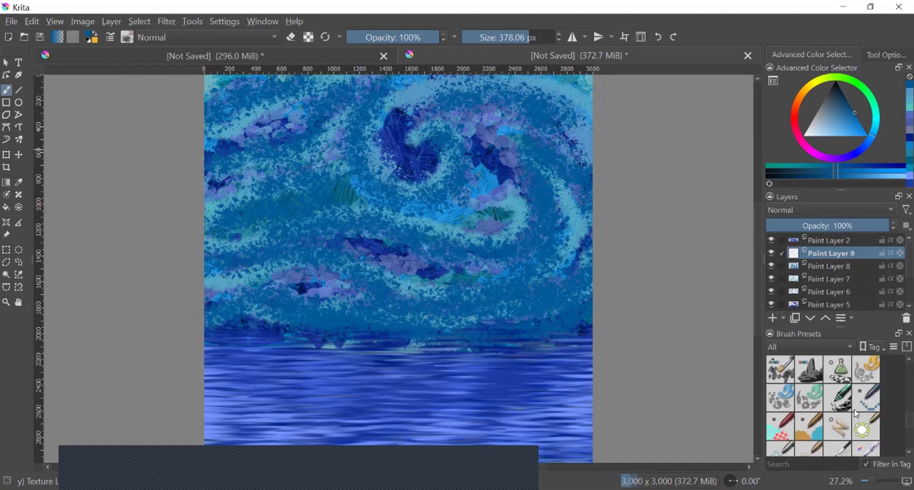
{"action": "scroll", "coordinate": [853, 411], "scroll_direction": "up", "scroll_amount": 3}
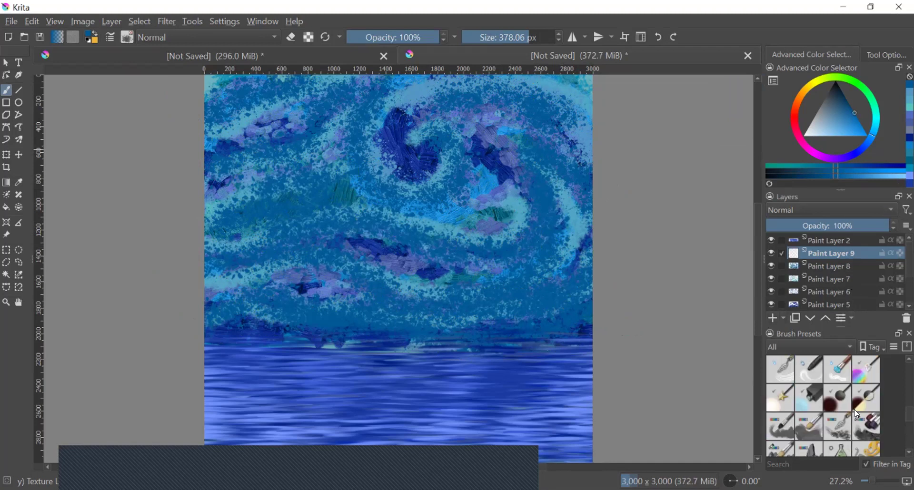
{"action": "left_click", "coordinate": [871, 432]}
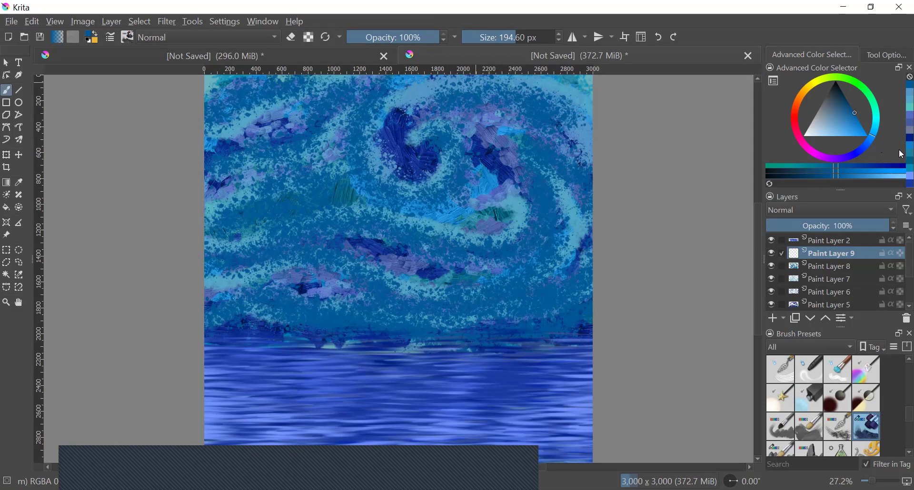
{"action": "left_click", "coordinate": [909, 138]}
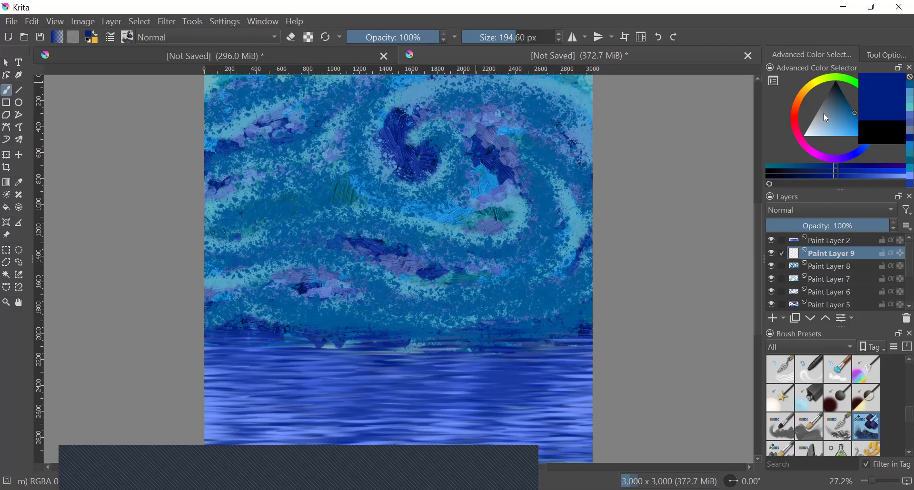
{"action": "mouse_move", "coordinate": [469, 173]}
{"action": "left_mouse_down"}
{"action": "mouse_move", "coordinate": [353, 129]}
{"action": "mouse_move", "coordinate": [487, 79]}
{"action": "mouse_move", "coordinate": [590, 184]}
{"action": "mouse_move", "coordinate": [580, 219]}
{"action": "mouse_move", "coordinate": [540, 272]}
{"action": "mouse_move", "coordinate": [457, 273]}
{"action": "mouse_move", "coordinate": [336, 241]}
{"action": "mouse_move", "coordinate": [281, 259]}
{"action": "mouse_move", "coordinate": [206, 257]}
{"action": "left_mouse_up"}
{"action": "mouse_move", "coordinate": [207, 121]}
{"action": "left_mouse_down"}
{"action": "mouse_move", "coordinate": [362, 92]}
{"action": "mouse_move", "coordinate": [376, 79]}
{"action": "left_mouse_up"}
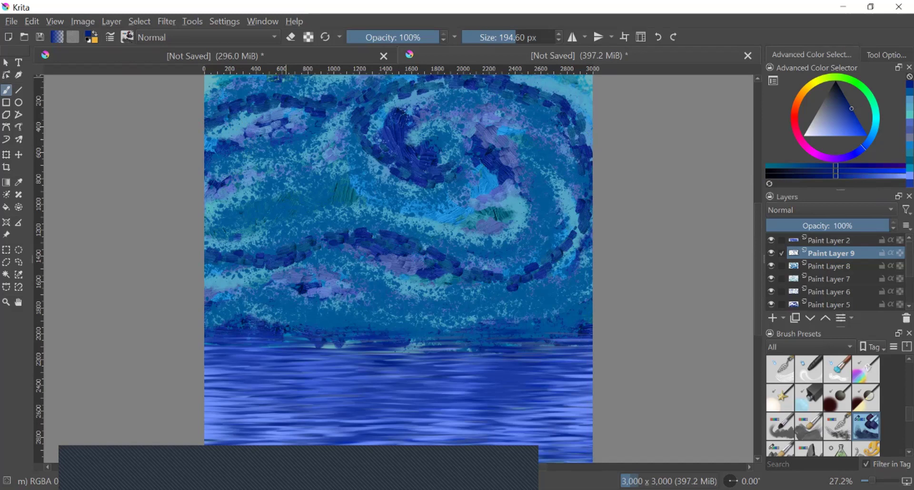
Continue the dark blue dabs along the sky's upper edge, through the middle bands and in a wavy line above the horizon
{"action": "left_click_drag", "start_coordinate": [279, 79], "coordinate": [208, 96]}
{"action": "mouse_move", "coordinate": [220, 220]}
{"action": "left_mouse_down"}
{"action": "mouse_move", "coordinate": [341, 196]}
{"action": "mouse_move", "coordinate": [363, 182]}
{"action": "mouse_move", "coordinate": [368, 165]}
{"action": "mouse_move", "coordinate": [360, 180]}
{"action": "mouse_move", "coordinate": [329, 150]}
{"action": "mouse_move", "coordinate": [306, 173]}
{"action": "mouse_move", "coordinate": [317, 157]}
{"action": "mouse_move", "coordinate": [346, 158]}
{"action": "mouse_move", "coordinate": [360, 188]}
{"action": "left_mouse_up"}
{"action": "mouse_move", "coordinate": [514, 202]}
{"action": "left_mouse_down"}
{"action": "mouse_move", "coordinate": [451, 220]}
{"action": "mouse_move", "coordinate": [395, 205]}
{"action": "mouse_move", "coordinate": [328, 214]}
{"action": "left_mouse_up"}
{"action": "mouse_move", "coordinate": [383, 209]}
{"action": "left_mouse_down"}
{"action": "mouse_move", "coordinate": [321, 233]}
{"action": "mouse_move", "coordinate": [223, 250]}
{"action": "left_mouse_up"}
{"action": "mouse_move", "coordinate": [226, 309]}
{"action": "left_mouse_down"}
{"action": "mouse_move", "coordinate": [342, 315]}
{"action": "mouse_move", "coordinate": [438, 290]}
{"action": "mouse_move", "coordinate": [559, 295]}
{"action": "mouse_move", "coordinate": [588, 246]}
{"action": "left_mouse_up"}
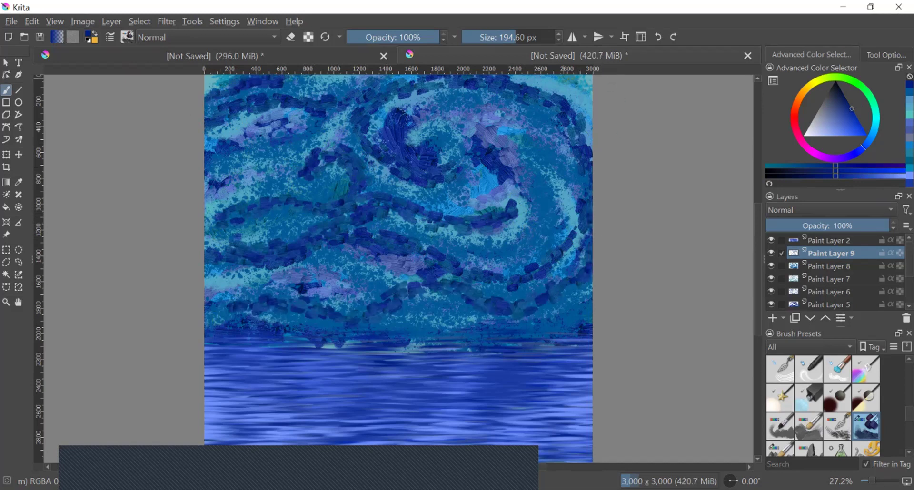
Dab dark blue along the sky's upper-right edge, inside the spiral and down the curve beside it
{"action": "mouse_move", "coordinate": [568, 82]}
{"action": "left_mouse_down"}
{"action": "mouse_move", "coordinate": [591, 125]}
{"action": "mouse_move", "coordinate": [588, 192]}
{"action": "left_mouse_up"}
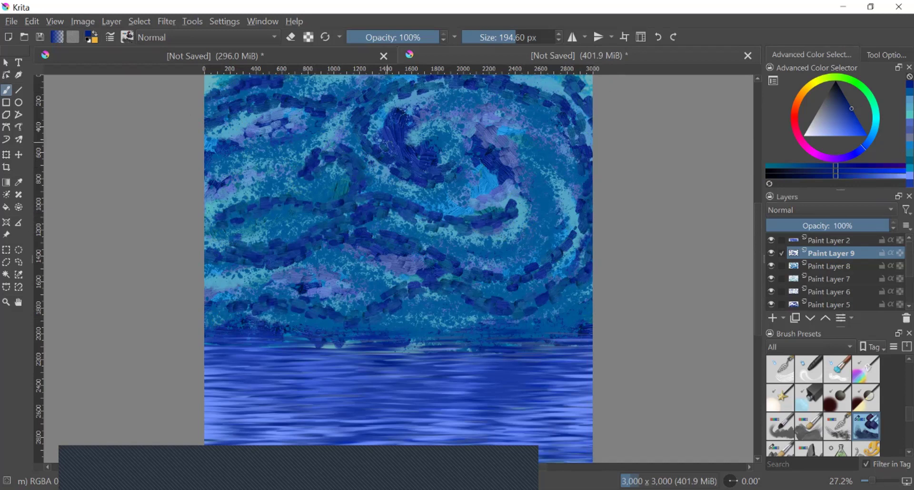
{"action": "mouse_move", "coordinate": [454, 160]}
{"action": "left_mouse_down"}
{"action": "mouse_move", "coordinate": [443, 119]}
{"action": "mouse_move", "coordinate": [404, 110]}
{"action": "left_mouse_up"}
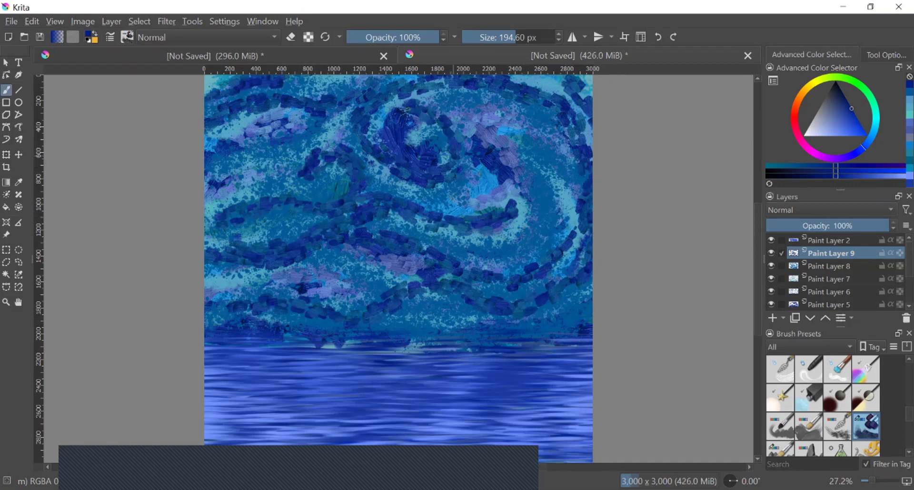
{"action": "mouse_move", "coordinate": [508, 112]}
{"action": "left_mouse_down"}
{"action": "mouse_move", "coordinate": [555, 233]}
{"action": "mouse_move", "coordinate": [521, 288]}
{"action": "left_mouse_up"}
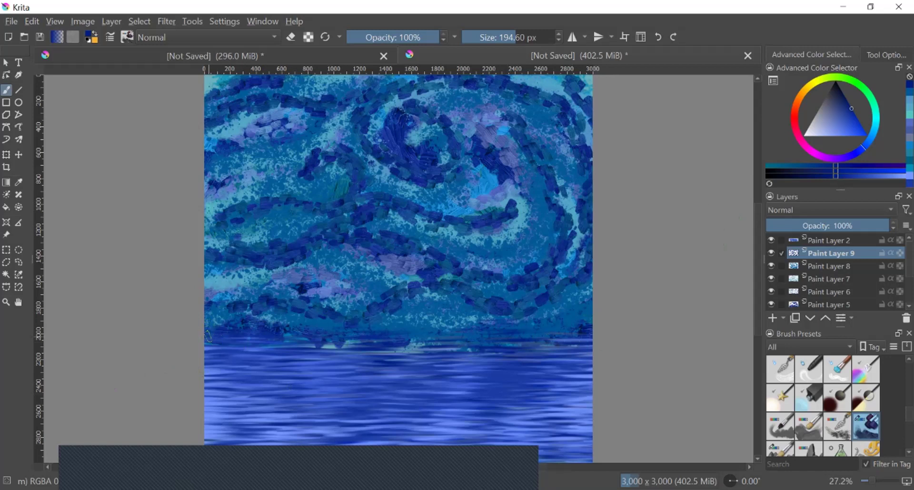
Cover the horizon line with dark blue strokes, enlarging the brush to 531.95 px for broader marks
{"action": "left_click_drag", "start_coordinate": [255, 347], "coordinate": [593, 343]}
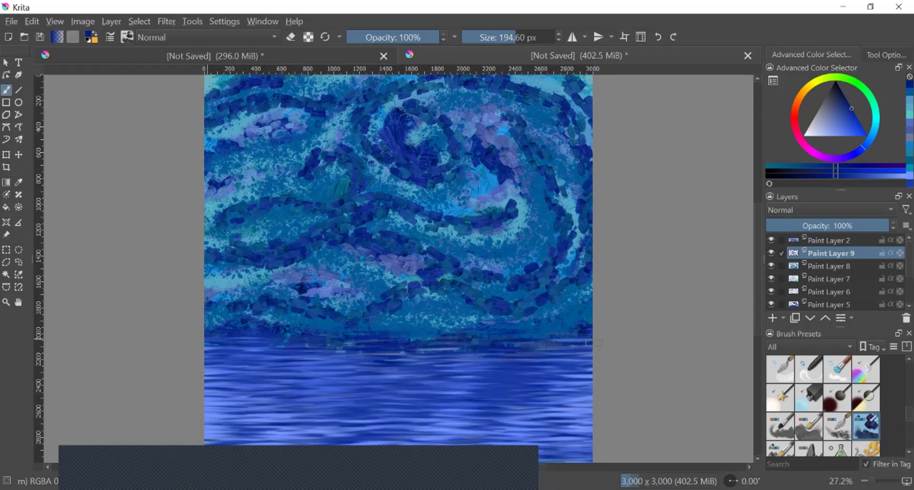
{"action": "left_click", "coordinate": [534, 34]}
{"action": "mouse_move", "coordinate": [304, 347]}
{"action": "left_mouse_down"}
{"action": "mouse_move", "coordinate": [429, 345]}
{"action": "mouse_move", "coordinate": [386, 358]}
{"action": "mouse_move", "coordinate": [330, 355]}
{"action": "mouse_move", "coordinate": [295, 371]}
{"action": "left_mouse_up"}
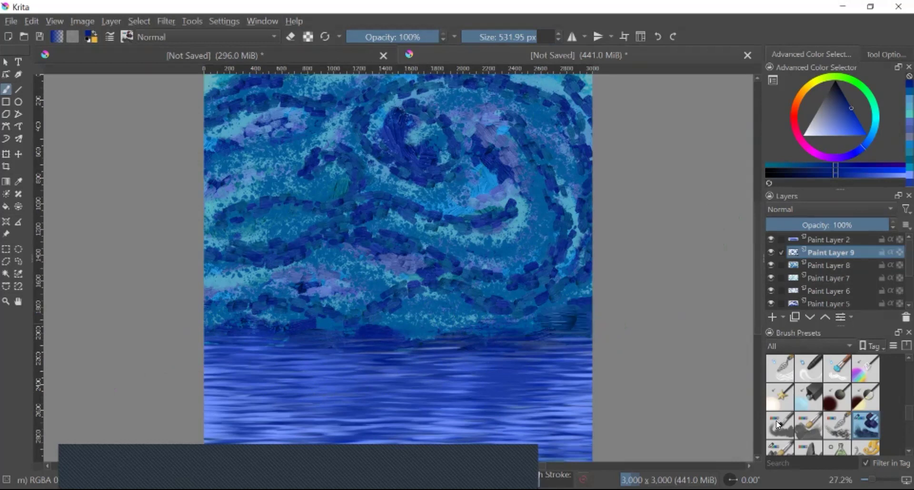
Choose another RGBA preset at 147.38 px and a lighter periwinkle blue, and paint wavy bands above the horizon and up the right-hand curve
{"action": "left_click", "coordinate": [781, 443]}
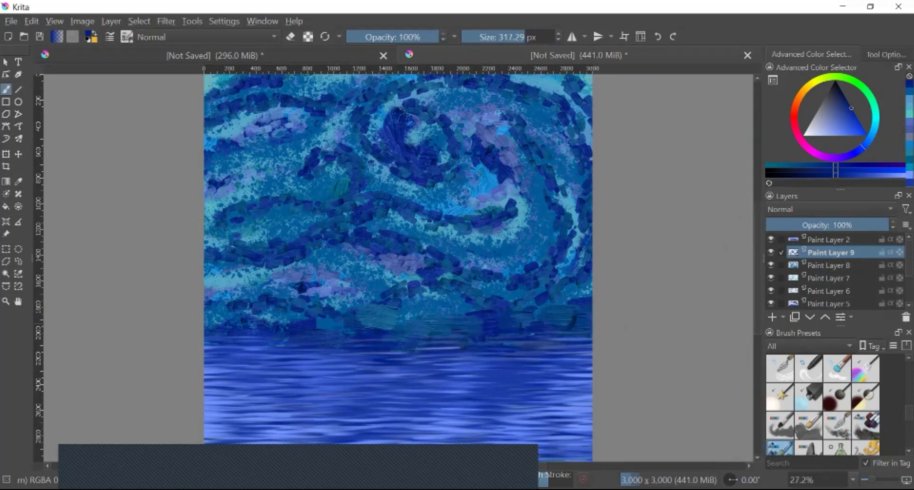
{"action": "left_click", "coordinate": [843, 122]}
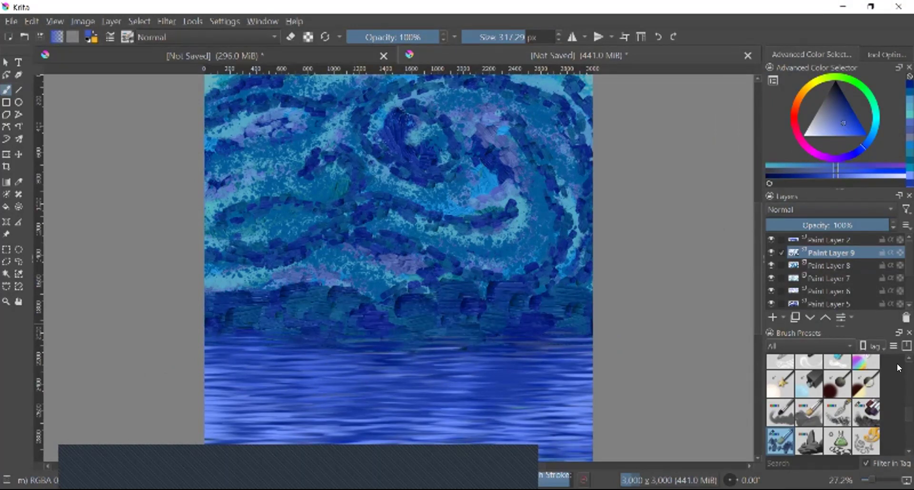
{"action": "left_click", "coordinate": [510, 36]}
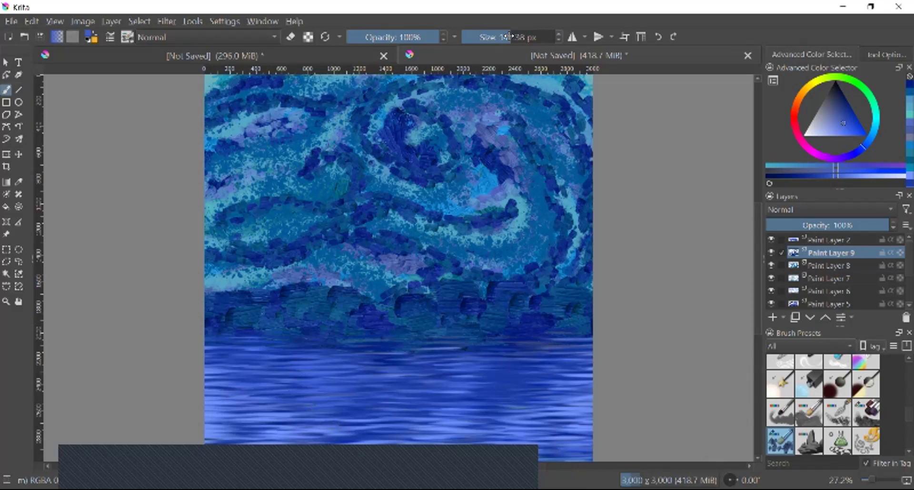
{"action": "mouse_move", "coordinate": [587, 277]}
{"action": "left_mouse_down"}
{"action": "mouse_move", "coordinate": [537, 308]}
{"action": "mouse_move", "coordinate": [449, 313]}
{"action": "mouse_move", "coordinate": [588, 274]}
{"action": "mouse_move", "coordinate": [578, 205]}
{"action": "left_mouse_up"}
{"action": "mouse_move", "coordinate": [460, 314]}
{"action": "left_mouse_down"}
{"action": "mouse_move", "coordinate": [329, 288]}
{"action": "mouse_move", "coordinate": [185, 303]}
{"action": "mouse_move", "coordinate": [326, 292]}
{"action": "mouse_move", "coordinate": [412, 317]}
{"action": "mouse_move", "coordinate": [525, 292]}
{"action": "left_mouse_up"}
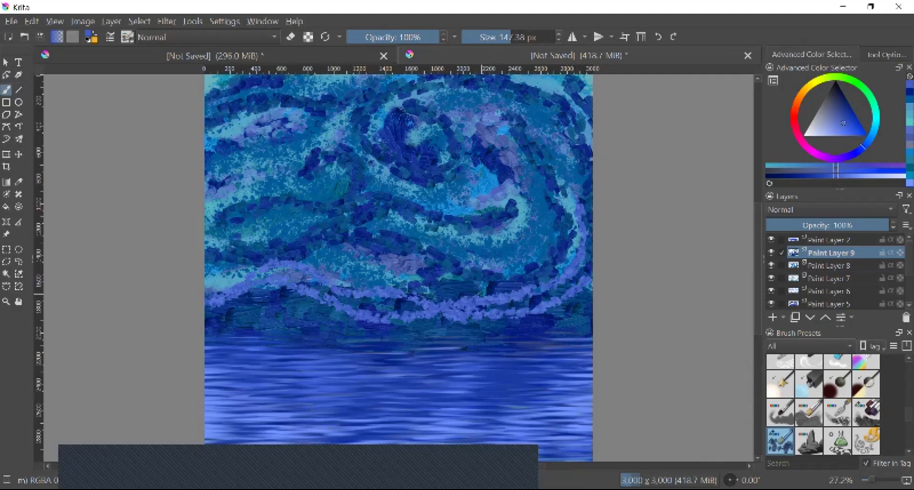
{"action": "left_click_drag", "start_coordinate": [395, 305], "coordinate": [247, 255]}
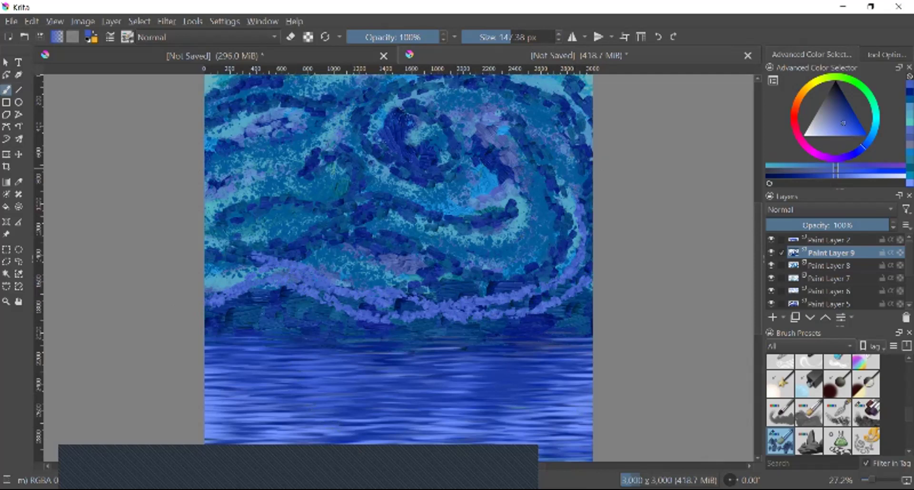
{"action": "mouse_move", "coordinate": [245, 301]}
{"action": "left_mouse_down"}
{"action": "mouse_move", "coordinate": [315, 305]}
{"action": "mouse_move", "coordinate": [355, 326]}
{"action": "mouse_move", "coordinate": [388, 327]}
{"action": "mouse_move", "coordinate": [590, 315]}
{"action": "left_mouse_up"}
Trace the spiral, the curves around it and the hooked band across the sky with periwinkle blue strokes
{"action": "mouse_move", "coordinate": [509, 82]}
{"action": "left_mouse_down"}
{"action": "mouse_move", "coordinate": [419, 92]}
{"action": "mouse_move", "coordinate": [374, 138]}
{"action": "mouse_move", "coordinate": [381, 157]}
{"action": "mouse_move", "coordinate": [428, 186]}
{"action": "mouse_move", "coordinate": [452, 171]}
{"action": "mouse_move", "coordinate": [433, 119]}
{"action": "left_mouse_up"}
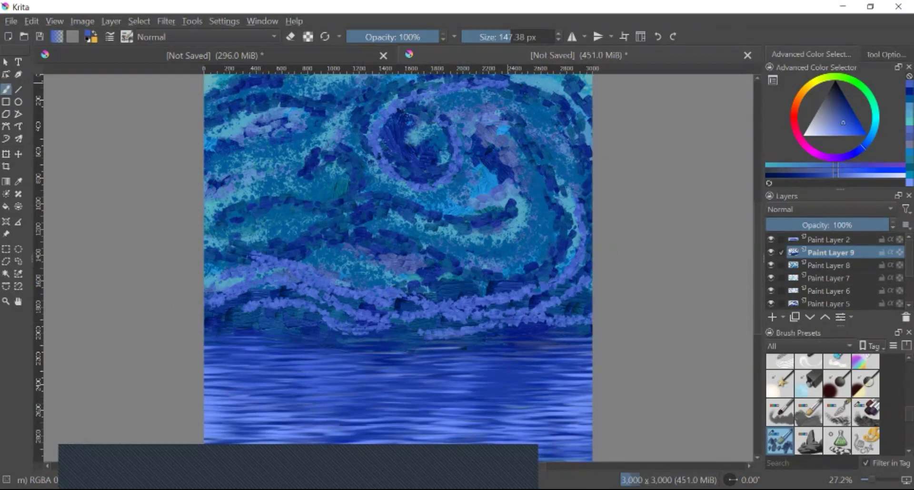
{"action": "mouse_move", "coordinate": [402, 93]}
{"action": "left_mouse_down"}
{"action": "mouse_move", "coordinate": [464, 78]}
{"action": "mouse_move", "coordinate": [565, 104]}
{"action": "left_mouse_up"}
{"action": "left_click_drag", "start_coordinate": [545, 75], "coordinate": [590, 138]}
{"action": "left_click_drag", "start_coordinate": [578, 170], "coordinate": [503, 115]}
{"action": "mouse_move", "coordinate": [512, 209]}
{"action": "left_mouse_down"}
{"action": "mouse_move", "coordinate": [498, 254]}
{"action": "mouse_move", "coordinate": [402, 262]}
{"action": "left_mouse_up"}
{"action": "mouse_move", "coordinate": [209, 188]}
{"action": "left_mouse_down"}
{"action": "mouse_move", "coordinate": [335, 184]}
{"action": "mouse_move", "coordinate": [359, 147]}
{"action": "mouse_move", "coordinate": [319, 145]}
{"action": "left_mouse_up"}
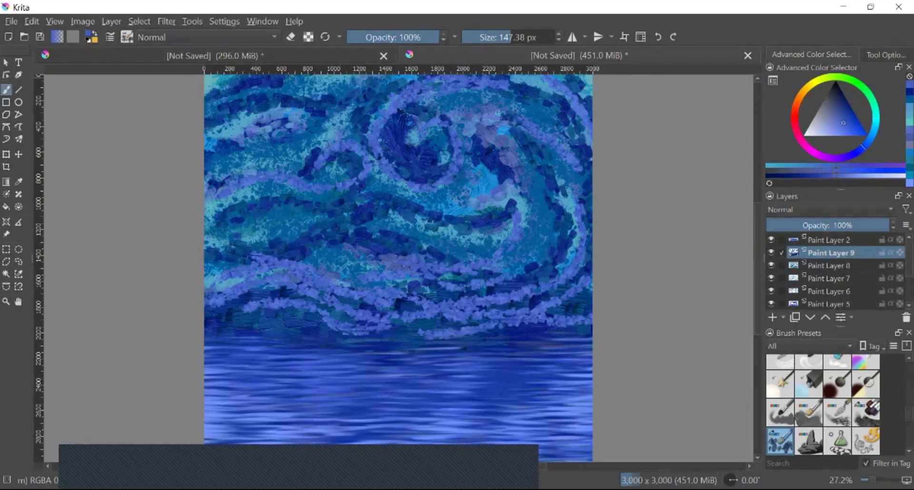
Add periwinkle strokes in the sky's upper-left area, its left middle band, above the horizon and along the curve beneath the spiral
{"action": "left_click_drag", "start_coordinate": [322, 84], "coordinate": [270, 77]}
{"action": "left_click_drag", "start_coordinate": [205, 84], "coordinate": [222, 84]}
{"action": "left_click_drag", "start_coordinate": [211, 217], "coordinate": [305, 212]}
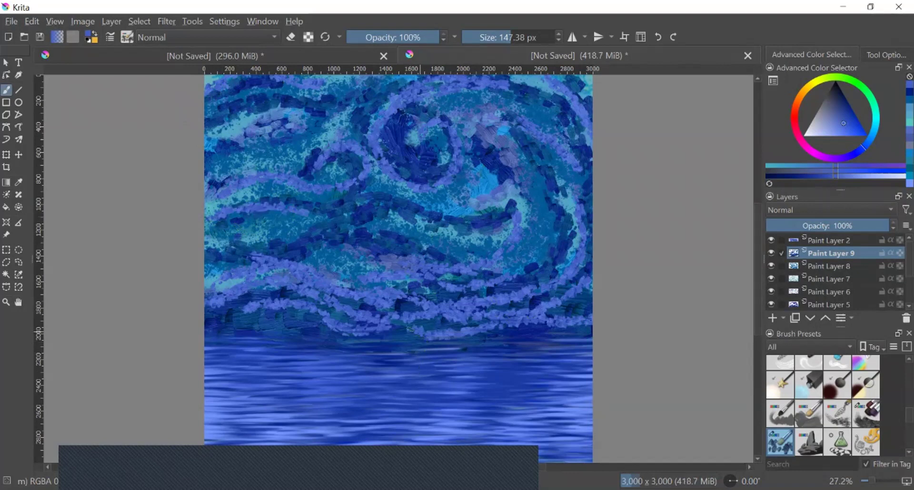
{"action": "left_click_drag", "start_coordinate": [299, 311], "coordinate": [223, 312]}
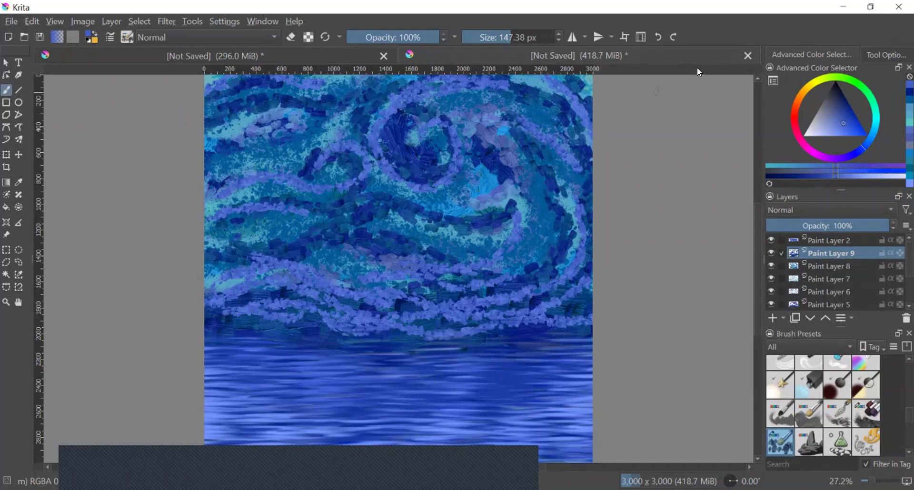
{"action": "left_click_drag", "start_coordinate": [527, 246], "coordinate": [541, 190]}
Pick a darker blue and paint thick 289.52 px strokes above the horizon and up the sky's right edge
{"action": "left_click_drag", "start_coordinate": [840, 113], "coordinate": [850, 103]}
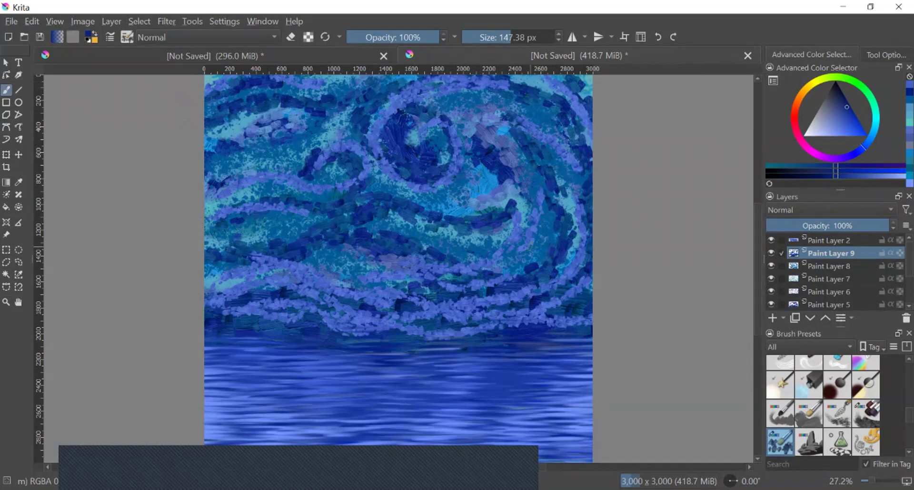
{"action": "mouse_move", "coordinate": [583, 318]}
{"action": "left_mouse_down"}
{"action": "mouse_move", "coordinate": [527, 318]}
{"action": "mouse_move", "coordinate": [478, 335]}
{"action": "mouse_move", "coordinate": [259, 312]}
{"action": "left_mouse_up"}
{"action": "left_click", "coordinate": [523, 36]}
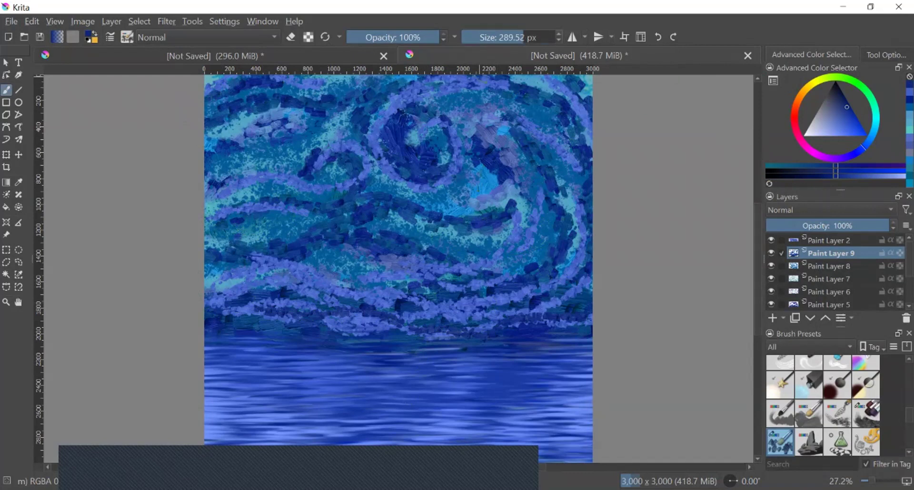
{"action": "mouse_move", "coordinate": [214, 318]}
{"action": "left_mouse_down"}
{"action": "mouse_move", "coordinate": [297, 319]}
{"action": "mouse_move", "coordinate": [336, 308]}
{"action": "mouse_move", "coordinate": [348, 324]}
{"action": "mouse_move", "coordinate": [524, 315]}
{"action": "mouse_move", "coordinate": [578, 264]}
{"action": "mouse_move", "coordinate": [597, 211]}
{"action": "left_mouse_up"}
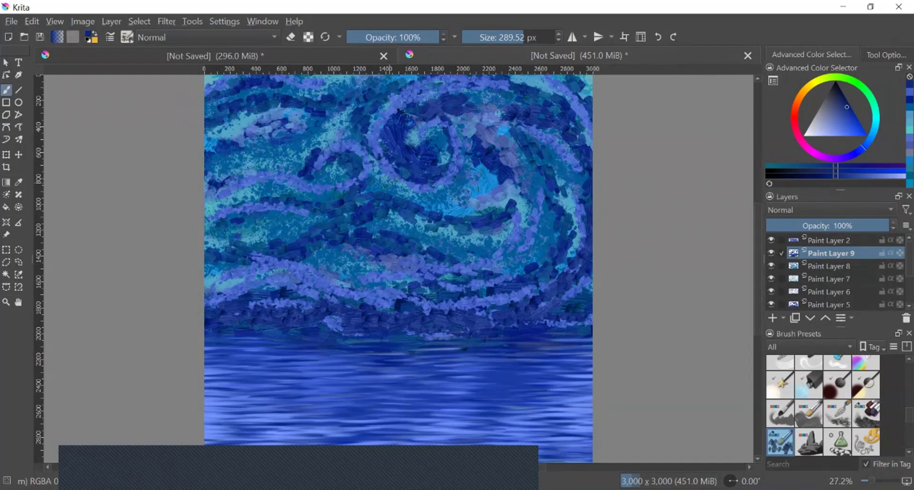
Thicken the sky's left-hand bands with dark blue and dab over the bright cyan patch below the spiral
{"action": "mouse_move", "coordinate": [221, 188]}
{"action": "left_mouse_down"}
{"action": "mouse_move", "coordinate": [338, 202]}
{"action": "mouse_move", "coordinate": [372, 197]}
{"action": "left_mouse_up"}
{"action": "mouse_move", "coordinate": [228, 119]}
{"action": "left_mouse_down"}
{"action": "mouse_move", "coordinate": [299, 97]}
{"action": "mouse_move", "coordinate": [355, 103]}
{"action": "left_mouse_up"}
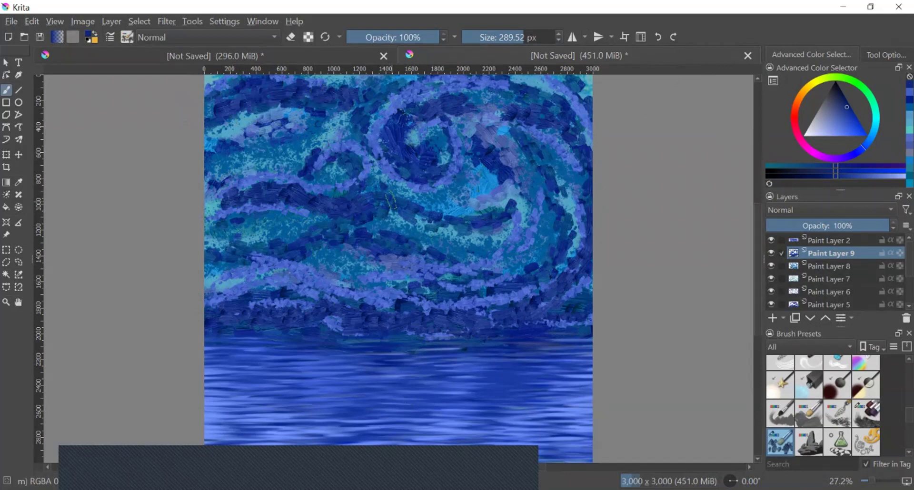
{"action": "left_click_drag", "start_coordinate": [484, 182], "coordinate": [492, 190]}
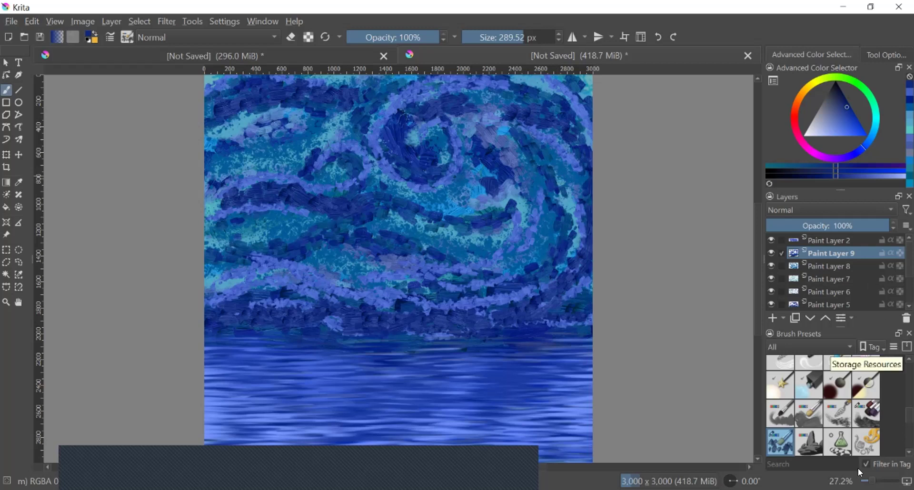
Pick a lighter blue and add thick 289.52 px highlights to the sky's left bands, upper swirls and lower-right curve
{"action": "left_click_drag", "start_coordinate": [847, 118], "coordinate": [840, 122]}
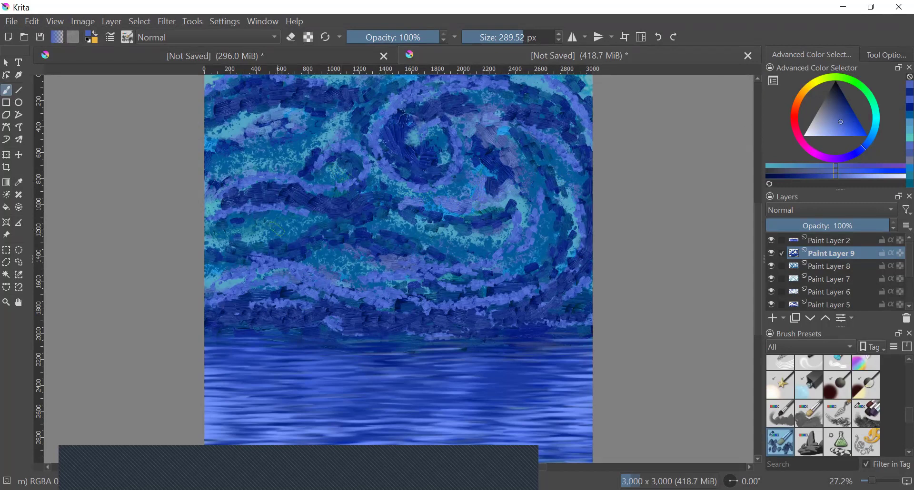
{"action": "left_click_drag", "start_coordinate": [240, 222], "coordinate": [336, 225]}
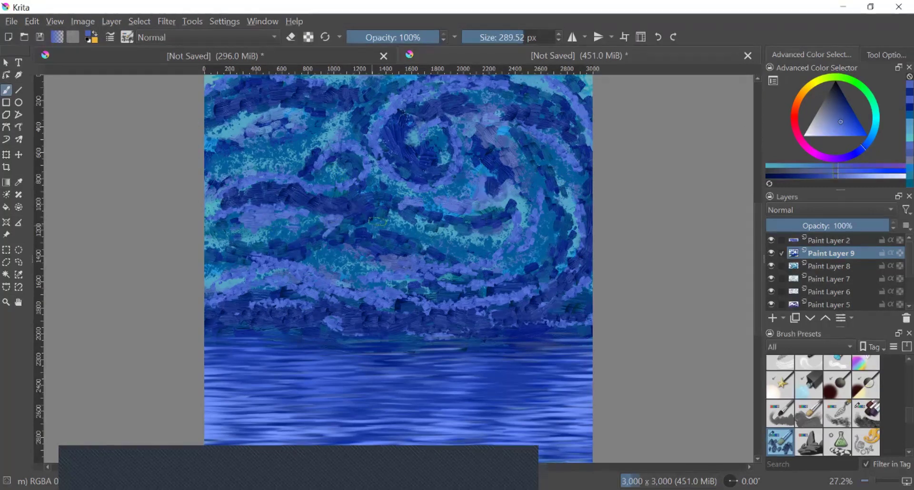
{"action": "left_click_drag", "start_coordinate": [290, 98], "coordinate": [212, 112]}
{"action": "left_click_drag", "start_coordinate": [333, 102], "coordinate": [399, 98]}
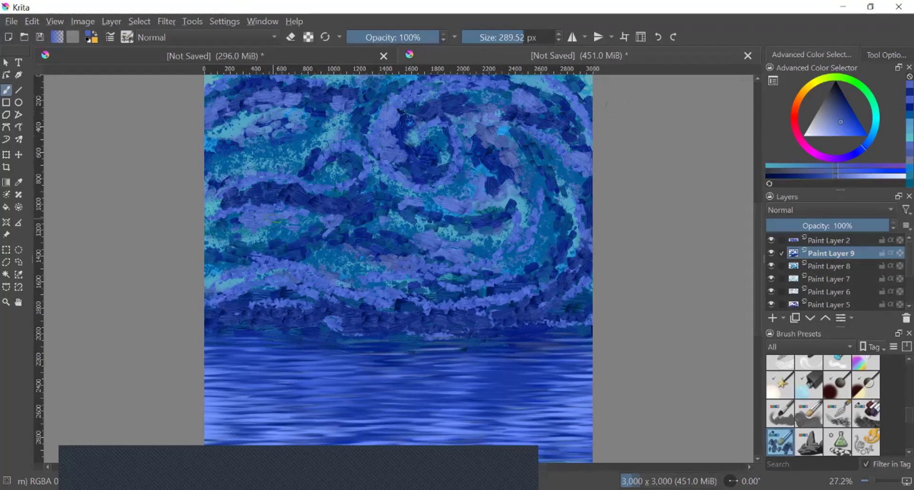
{"action": "left_click_drag", "start_coordinate": [288, 201], "coordinate": [252, 194]}
{"action": "mouse_move", "coordinate": [339, 206]}
{"action": "left_mouse_down"}
{"action": "mouse_move", "coordinate": [374, 196]}
{"action": "mouse_move", "coordinate": [342, 204]}
{"action": "left_mouse_up"}
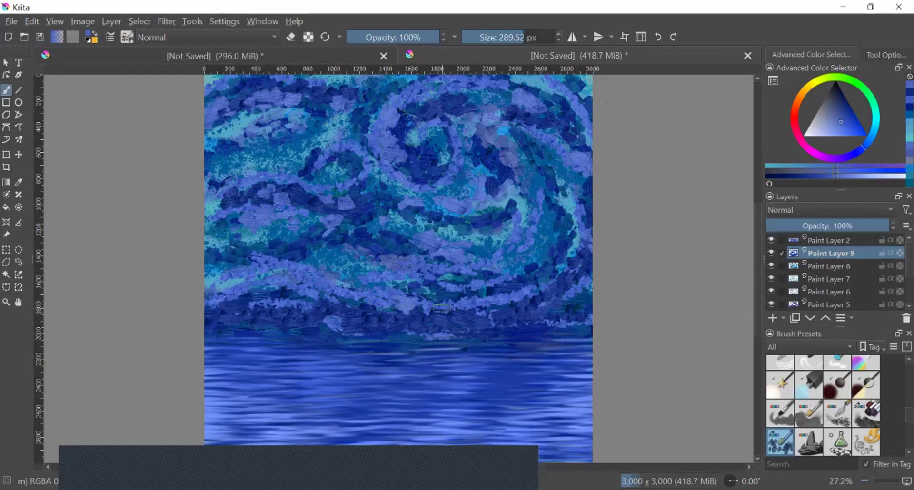
{"action": "left_click_drag", "start_coordinate": [471, 293], "coordinate": [548, 257]}
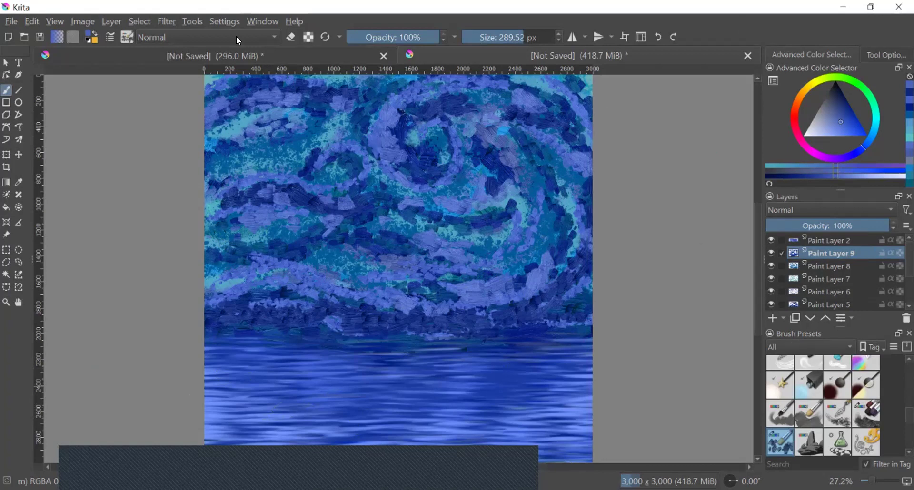
Save the painting in the Digital Arts folder as a JPEG image named "text digital drawing" at 80% quality, with a Krita copy
{"action": "left_click", "coordinate": [16, 21]}
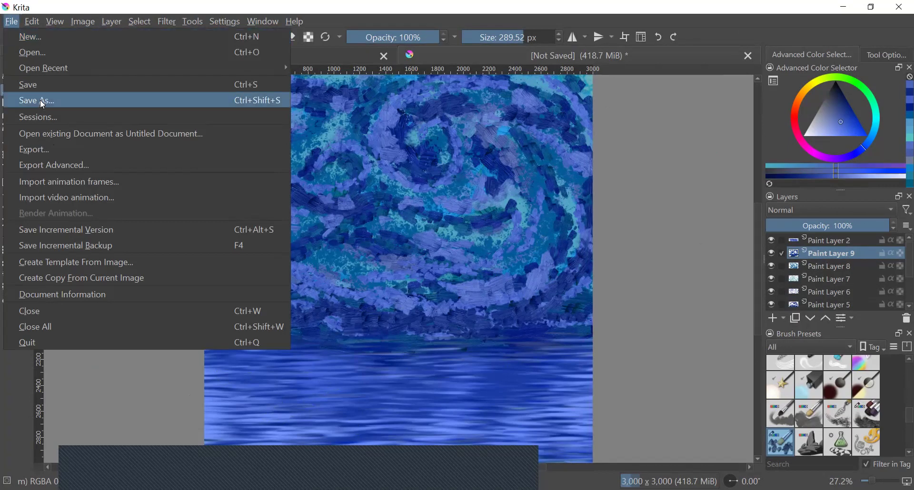
{"action": "left_click", "coordinate": [43, 102]}
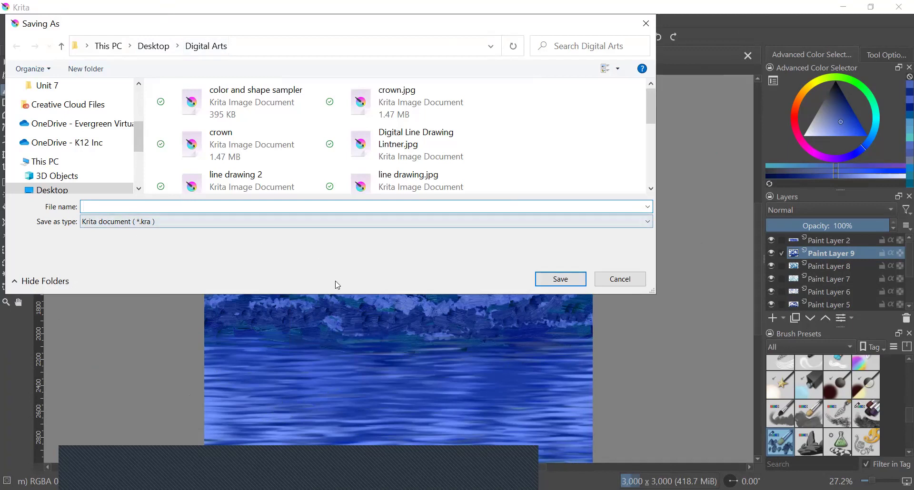
{"action": "type", "text": "tex"}
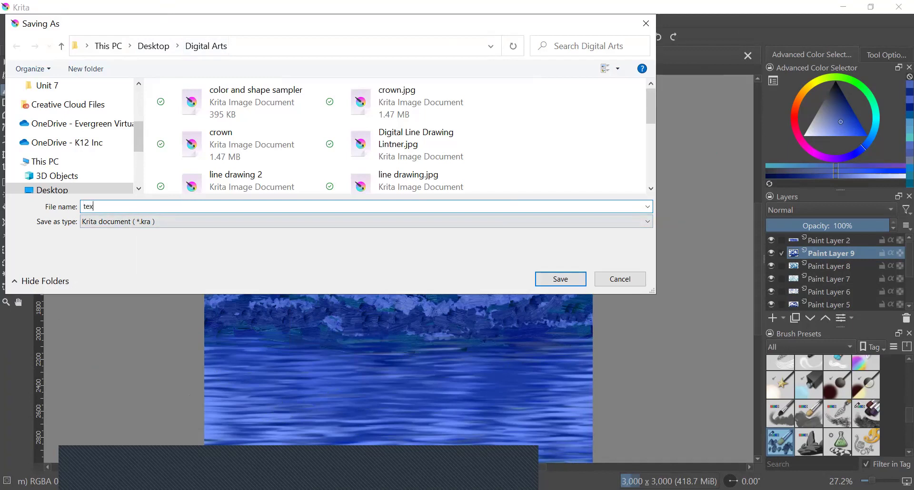
{"action": "type", "text": "t digital drawing"}
{"action": "left_click", "coordinate": [95, 226]}
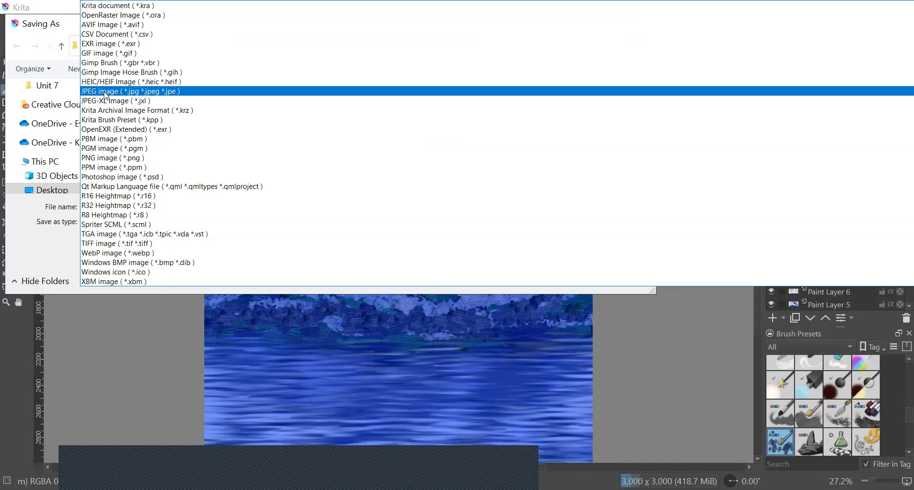
{"action": "left_click", "coordinate": [106, 95]}
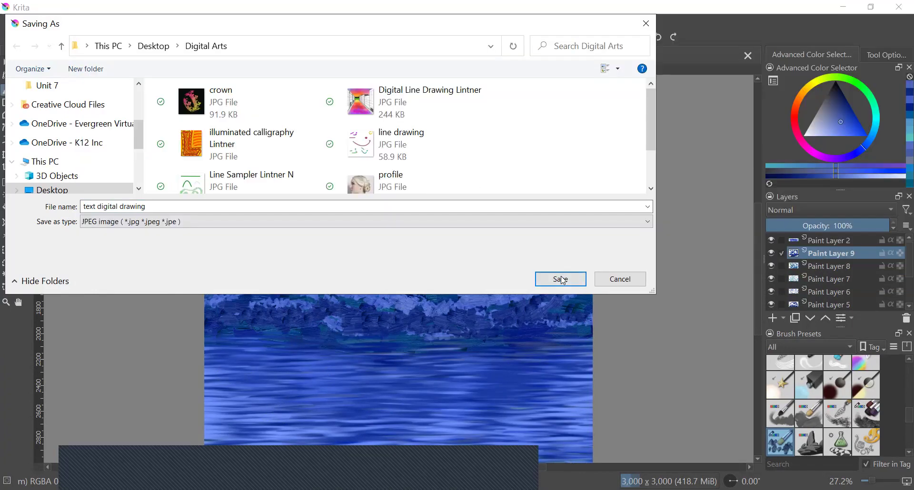
{"action": "left_click", "coordinate": [561, 280]}
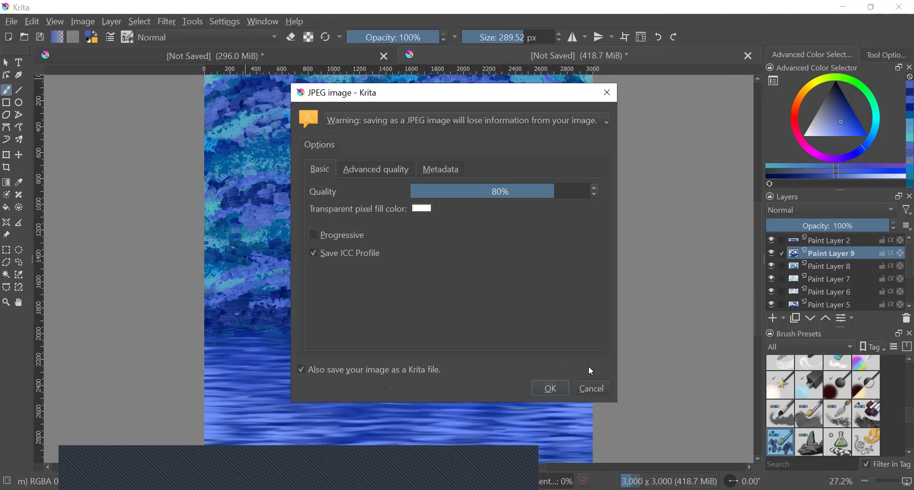
{"action": "left_click", "coordinate": [552, 389]}
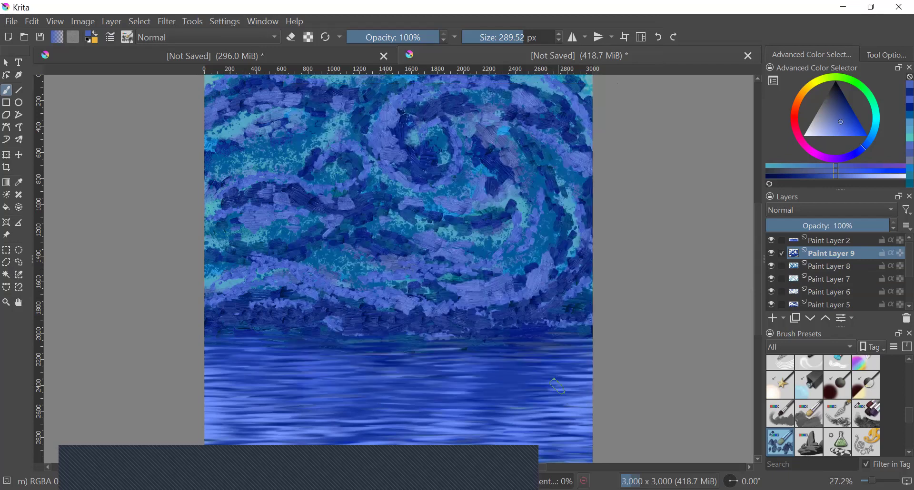